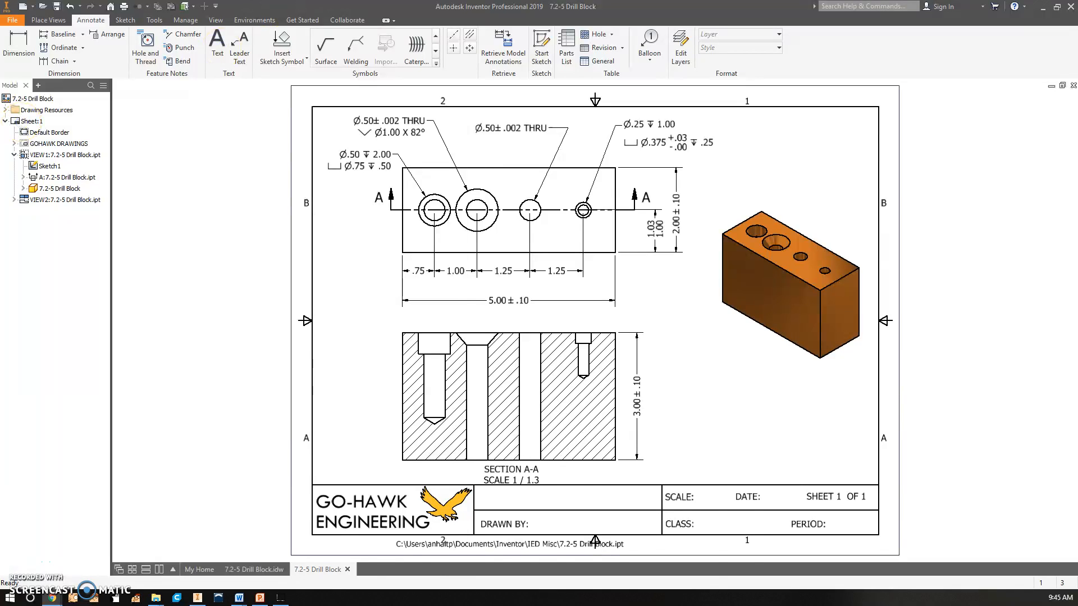
Step: Create a general table with 2 columns and 5 data rows after checking the assignment
key("alt+Tab")
scroll(603, 426, "down", 2)
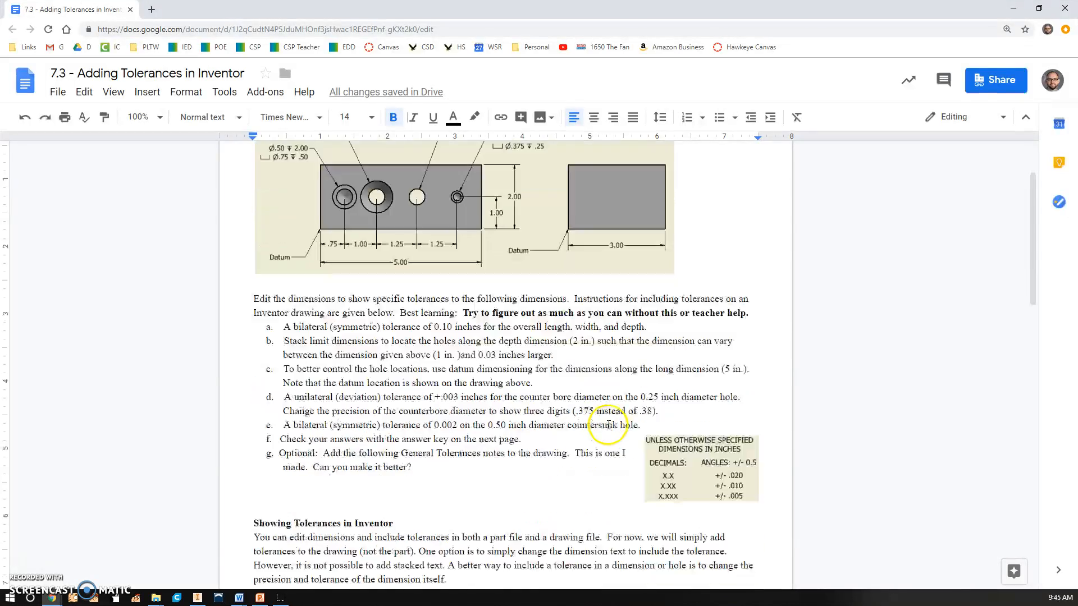
scroll(603, 422, "down", 4)
scroll(602, 423, "down", 4)
scroll(673, 404, "down", 5)
scroll(681, 375, "up", 10)
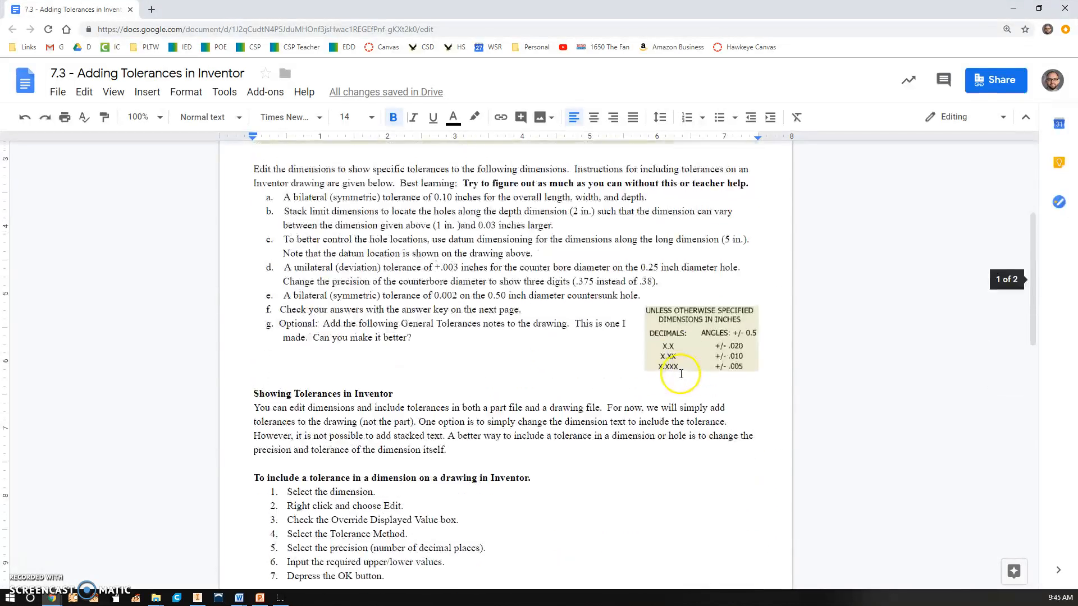
scroll(681, 374, "up", 5)
key("alt+Tab")
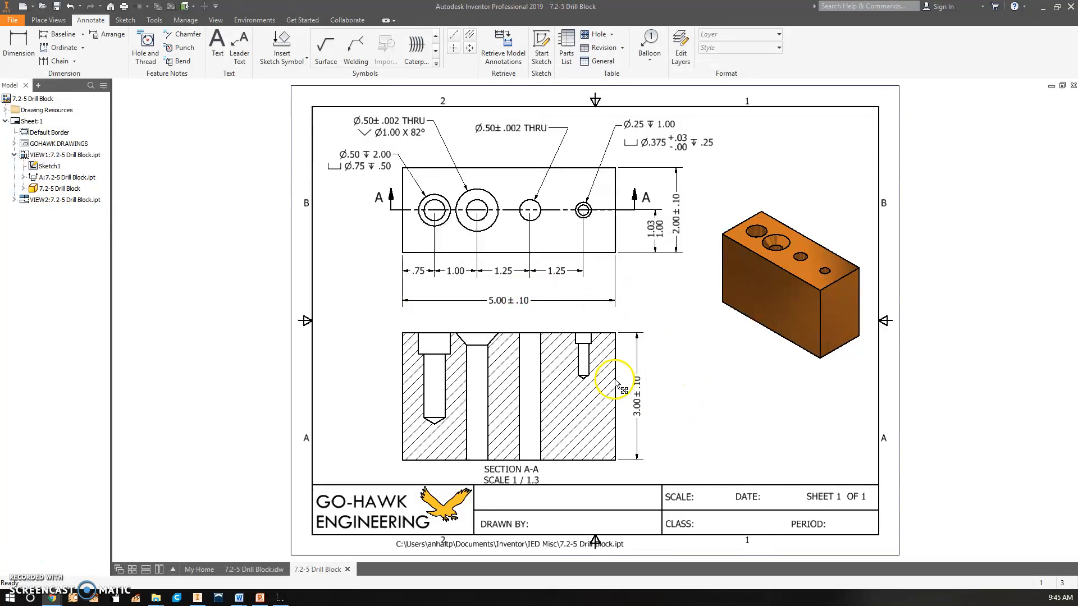
left_click(600, 64)
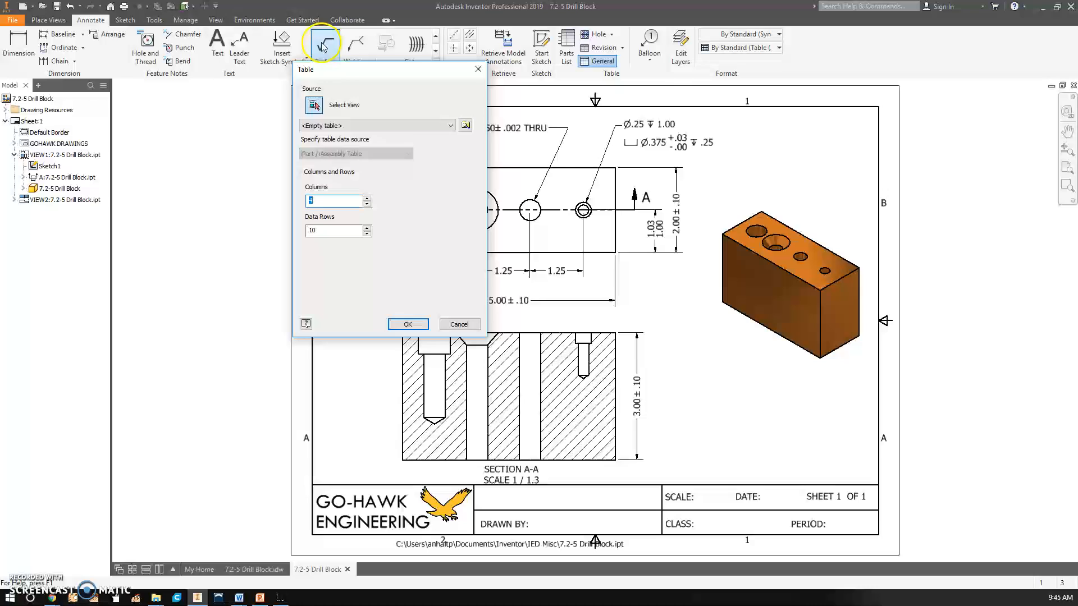
left_click_drag(354, 69, 449, 110)
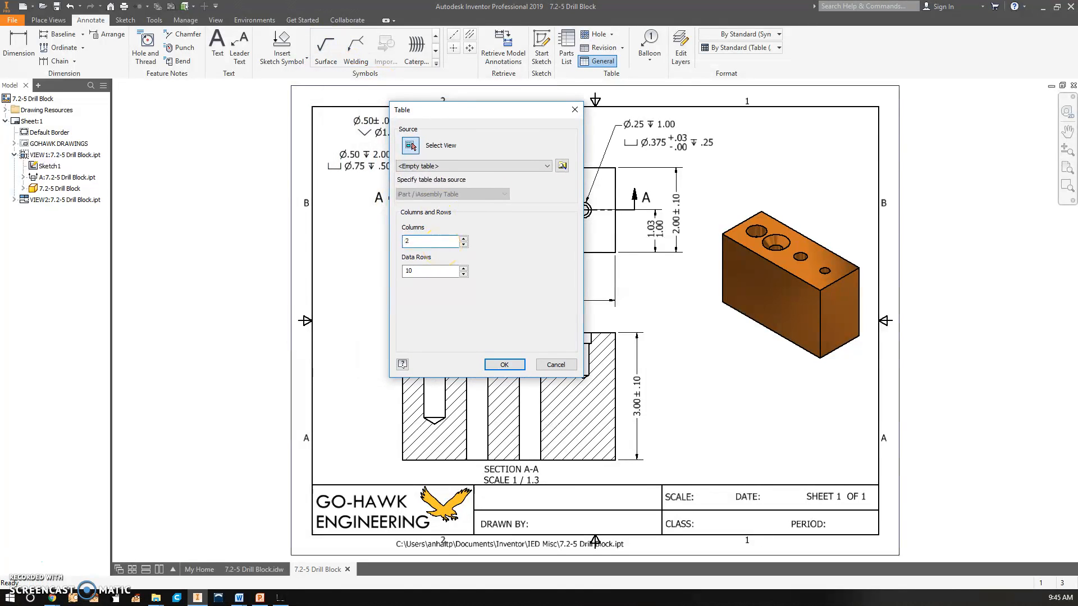
double_click(431, 271)
type("5")
left_click(504, 364)
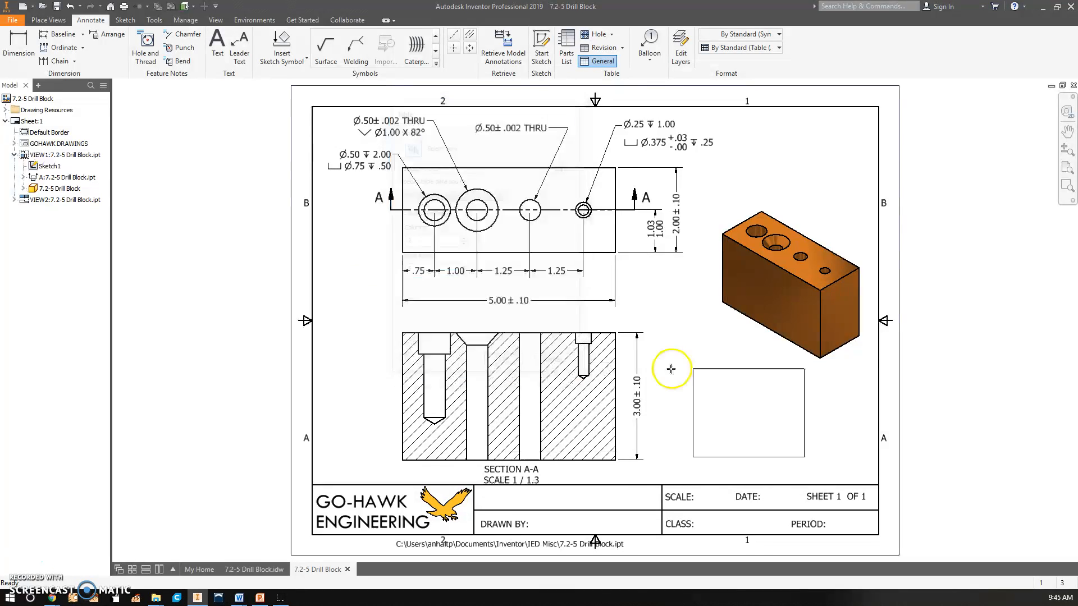
Step: Place the table in the sheet's lower right and briefly inspect its contents
left_click(715, 357)
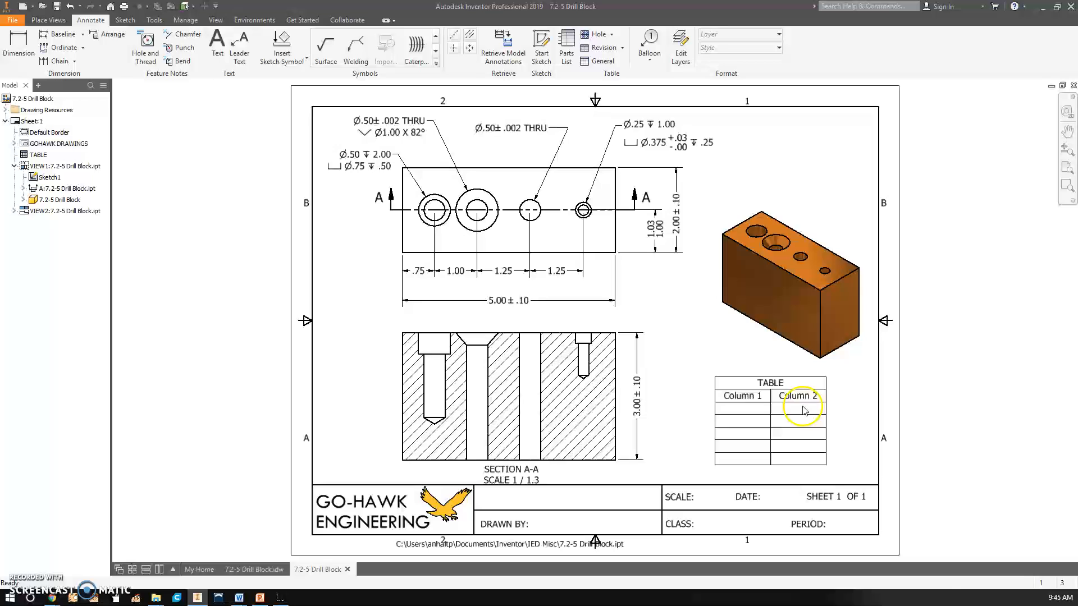
left_click(743, 409)
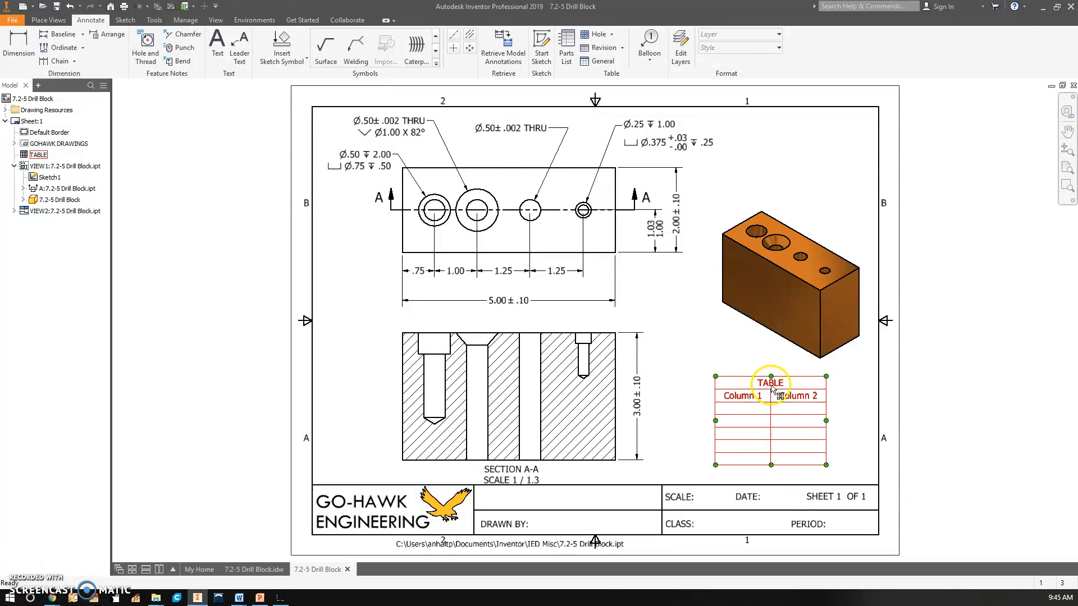
double_click(774, 390)
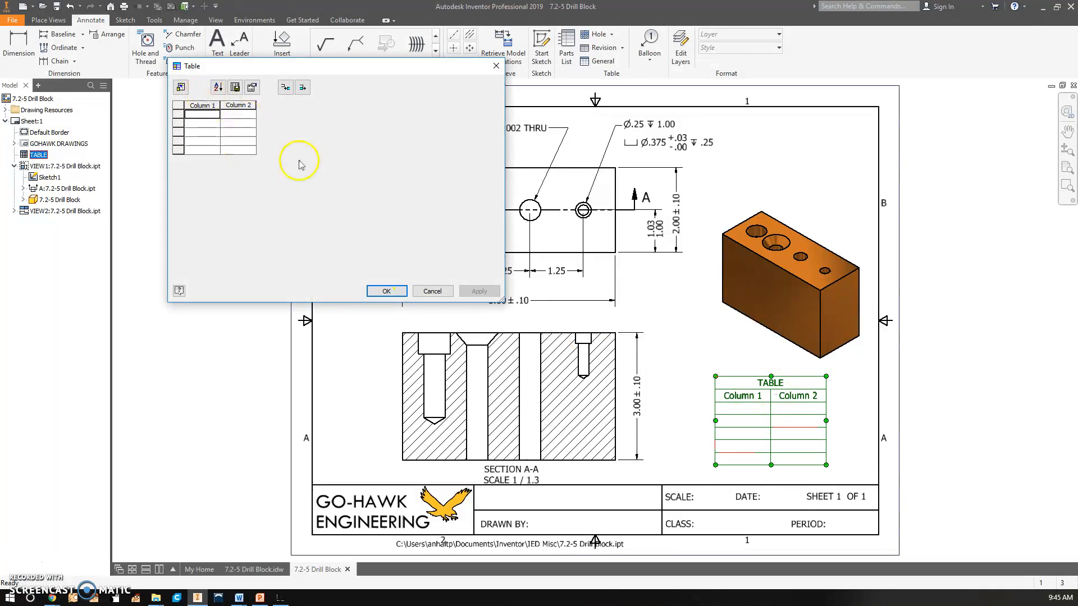
left_click(433, 291)
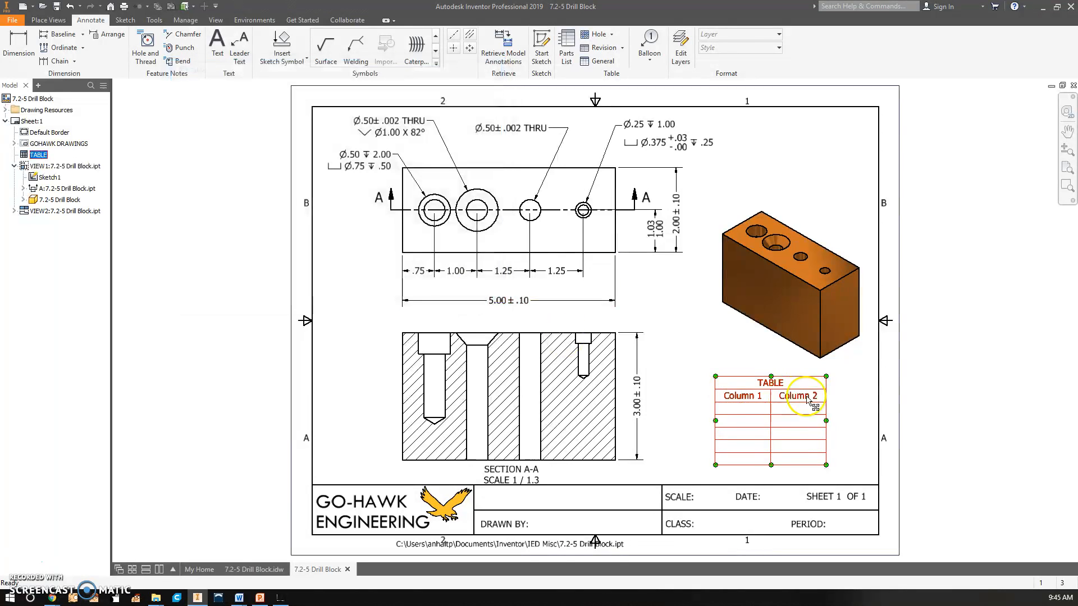
Step: Set the table style title to 'UNLESS OTHERWISE SPECIFIED DIMENSIONS IN INCHES' and save
right_click(774, 383)
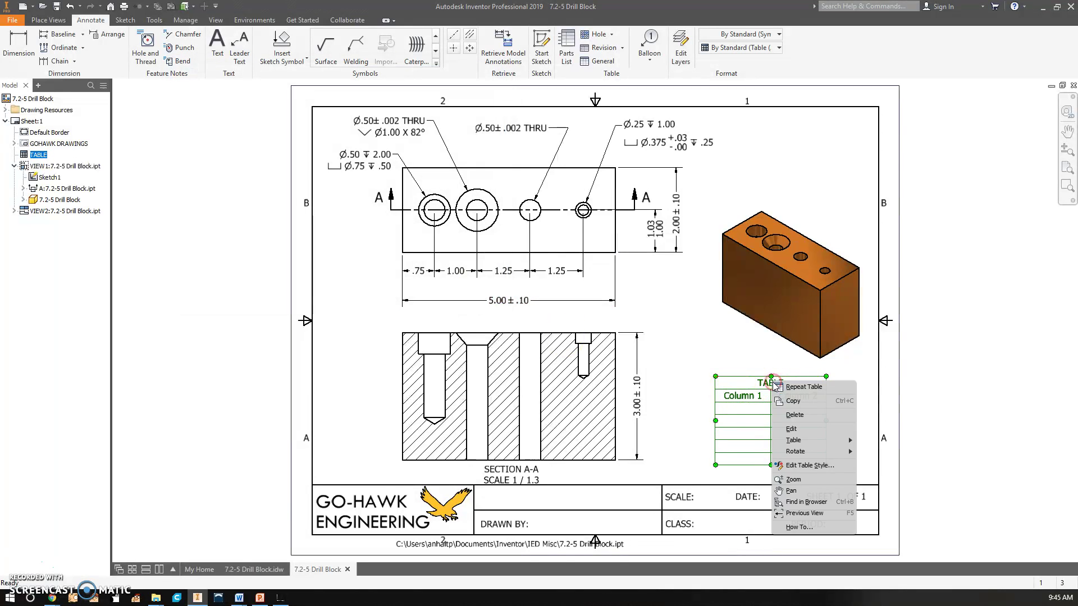
left_click(826, 466)
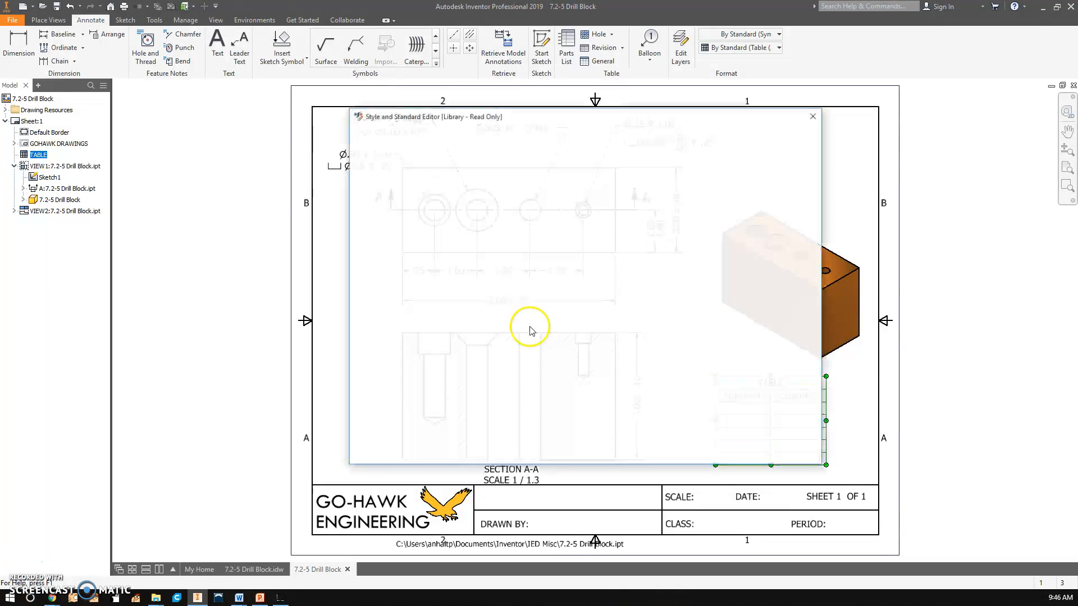
left_click(542, 186)
left_click_drag(543, 185, 512, 187)
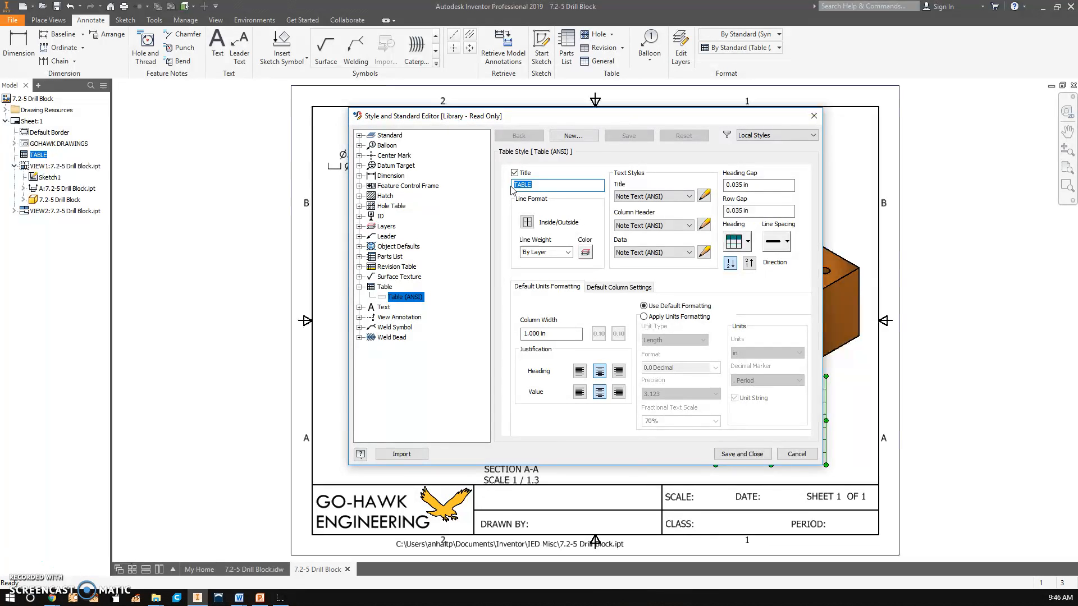
type("UNLESS OTHERWISE SPECIFIED")
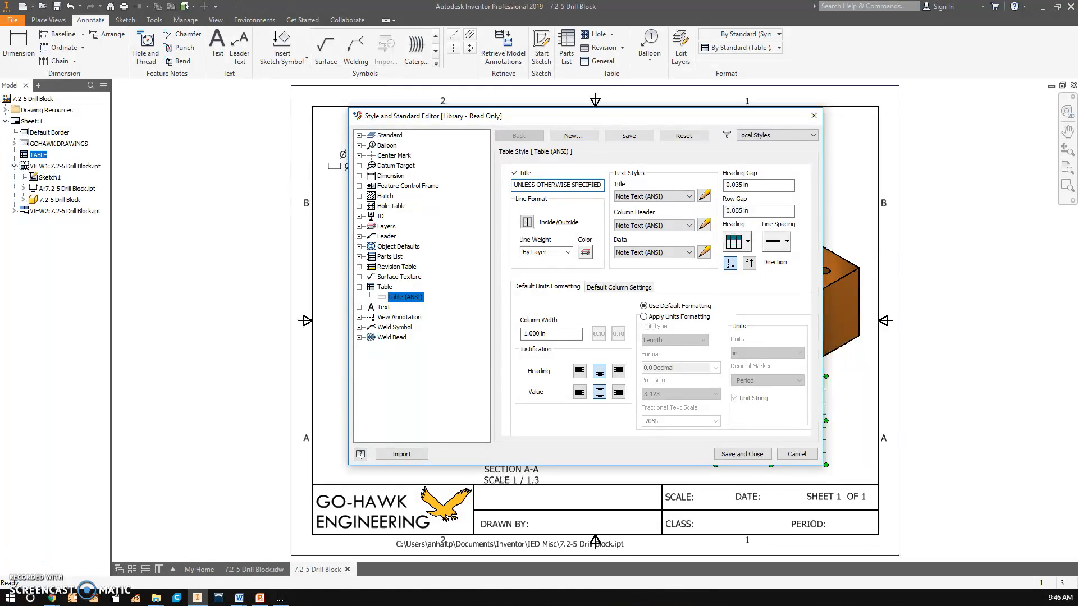
type("CIFIED DIMENSIONS")
type(" IN INCHES")
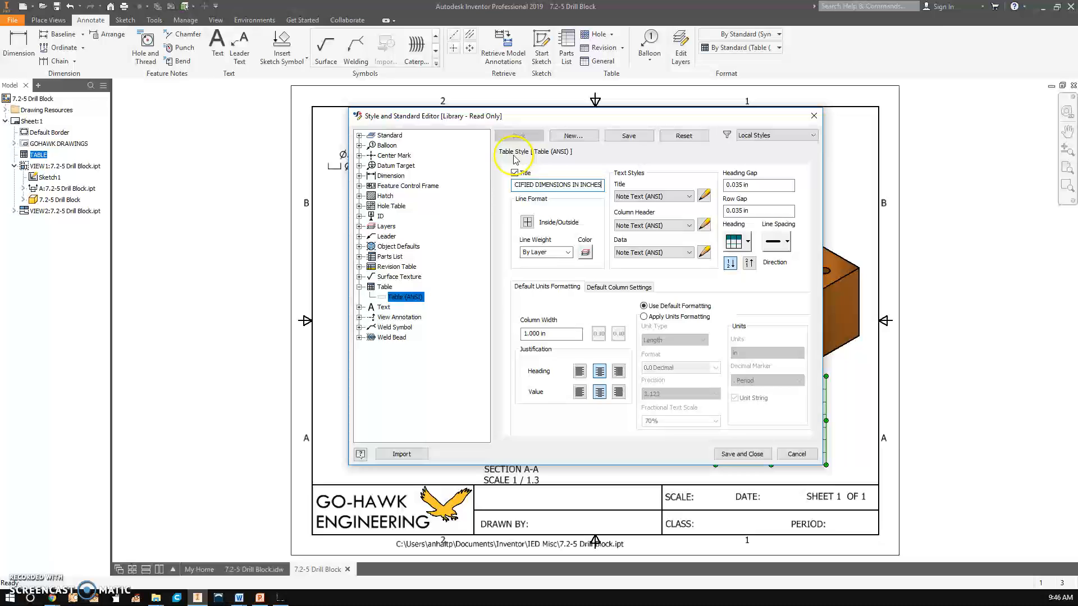
left_click(742, 454)
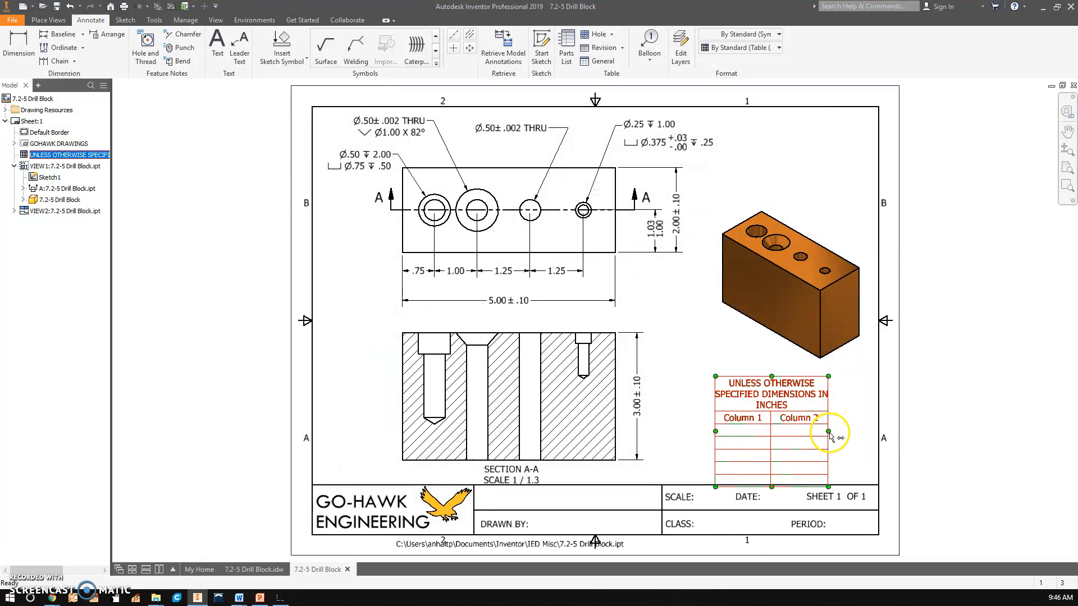
Step: Drag the table's right-edge grip rightward so the long title wraps onto two lines
left_click(841, 419)
double_click(837, 429)
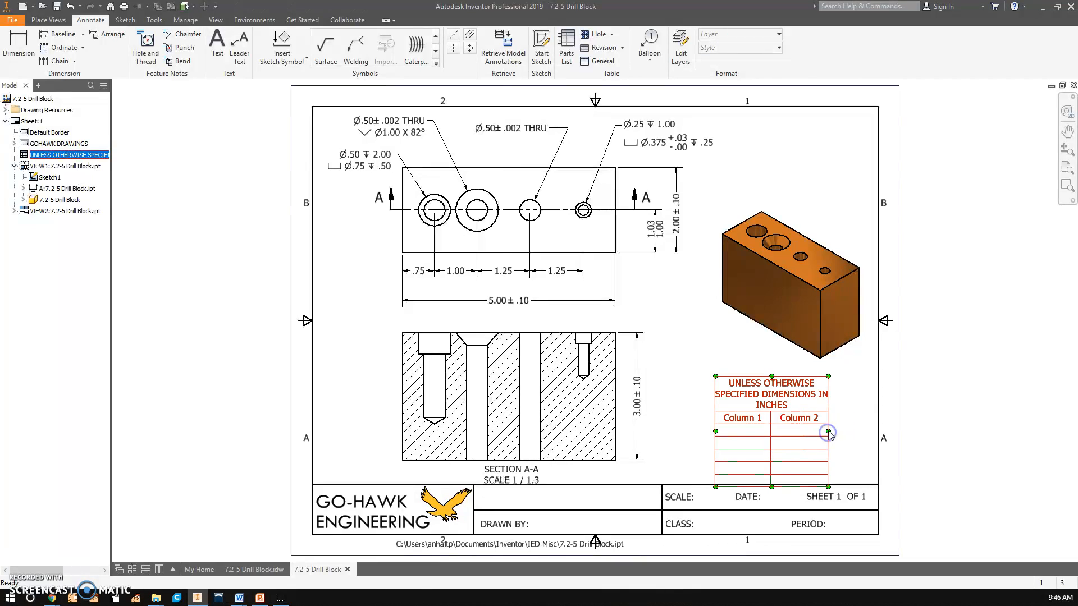
left_click(431, 292)
right_click(623, 354)
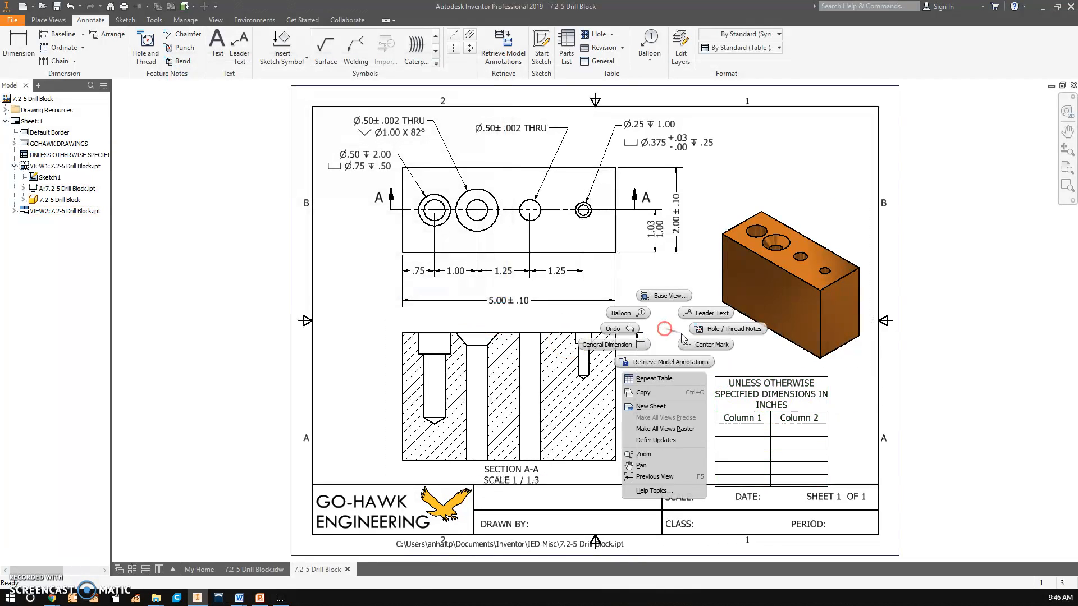
left_click(830, 438)
left_click_drag(829, 436, 852, 436)
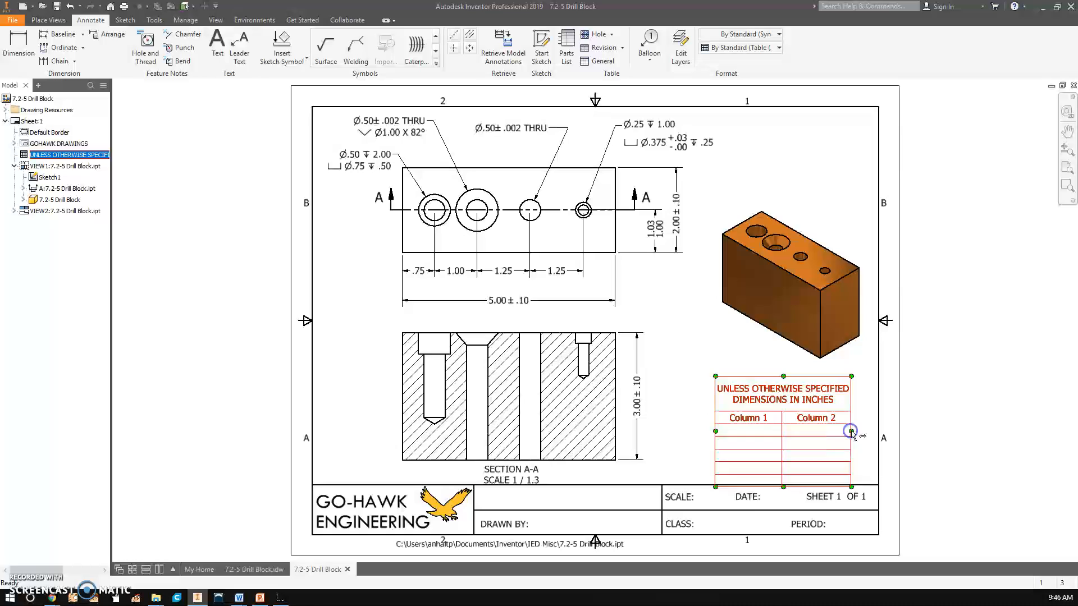
double_click(762, 418)
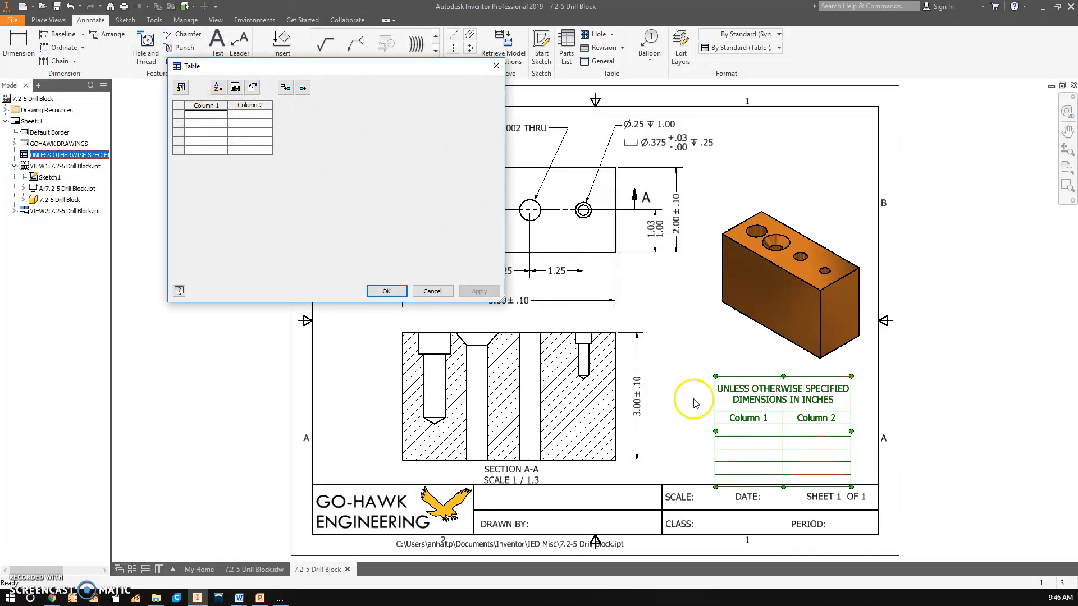
Step: Format the first column's heading to read TOLERANCES
right_click(200, 106)
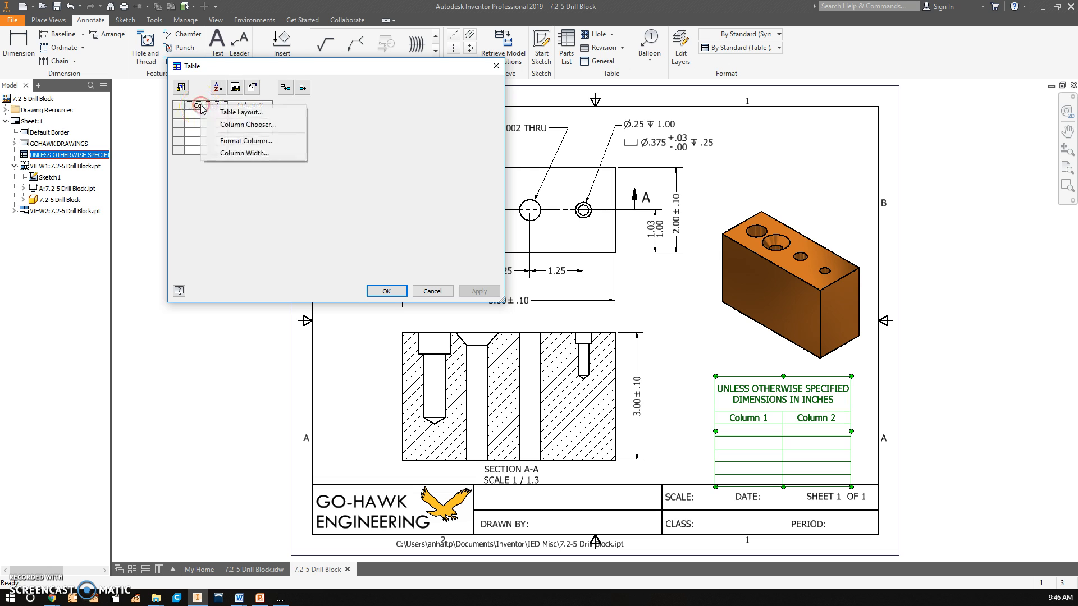
left_click(239, 141)
type("TOLERANCES")
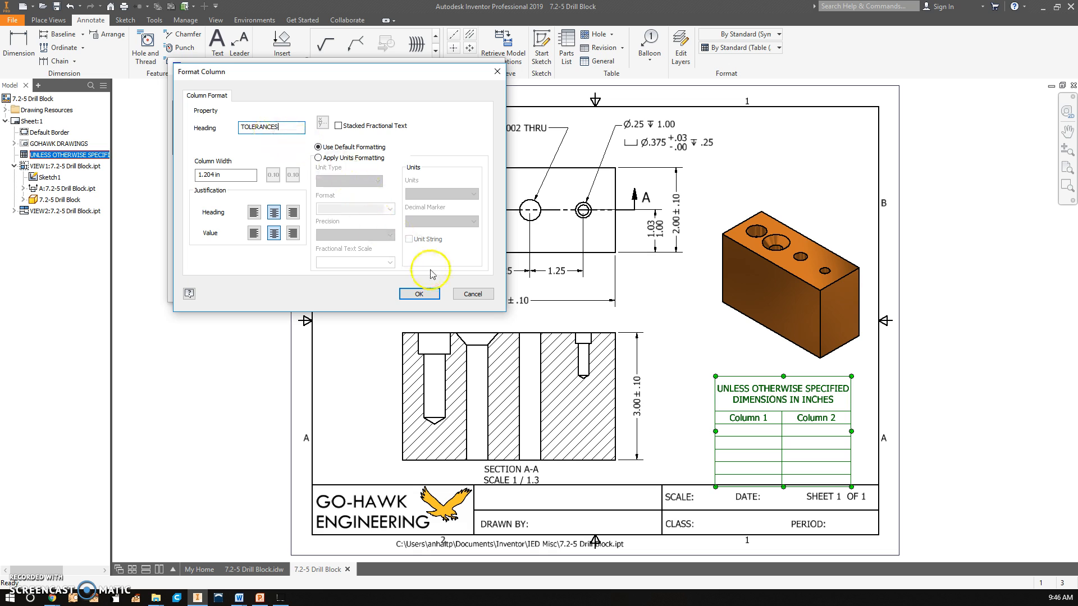
left_click(415, 294)
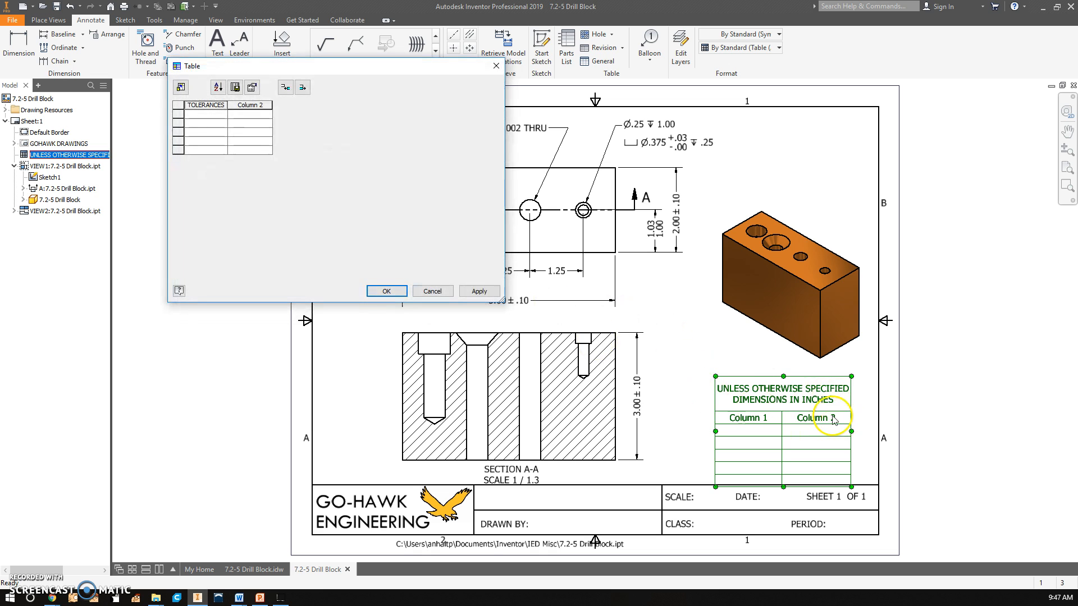
Step: Format the second column's heading to be blank
right_click(247, 108)
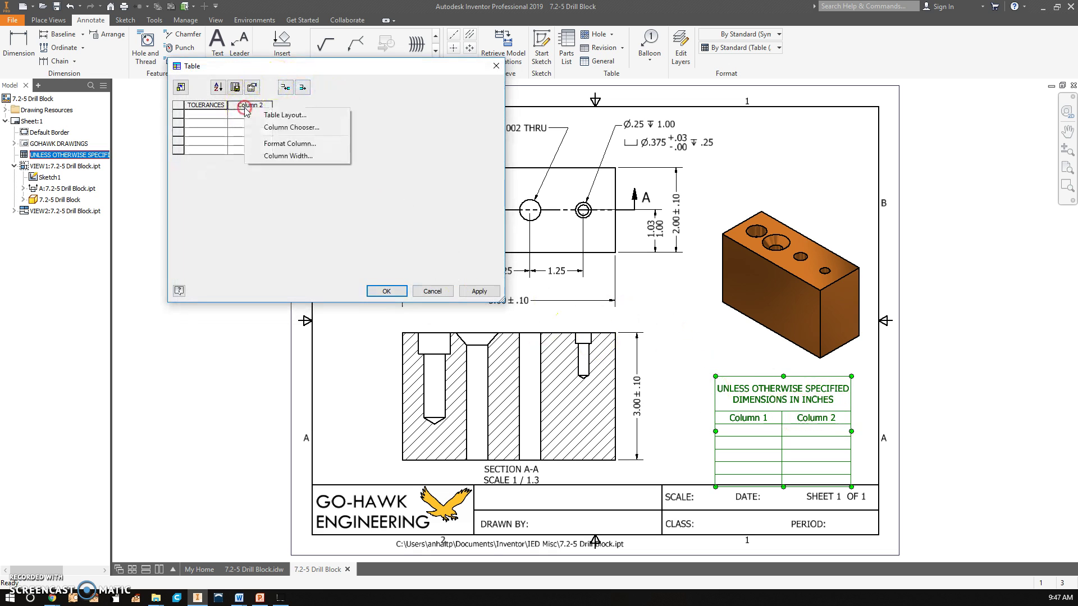
left_click(274, 141)
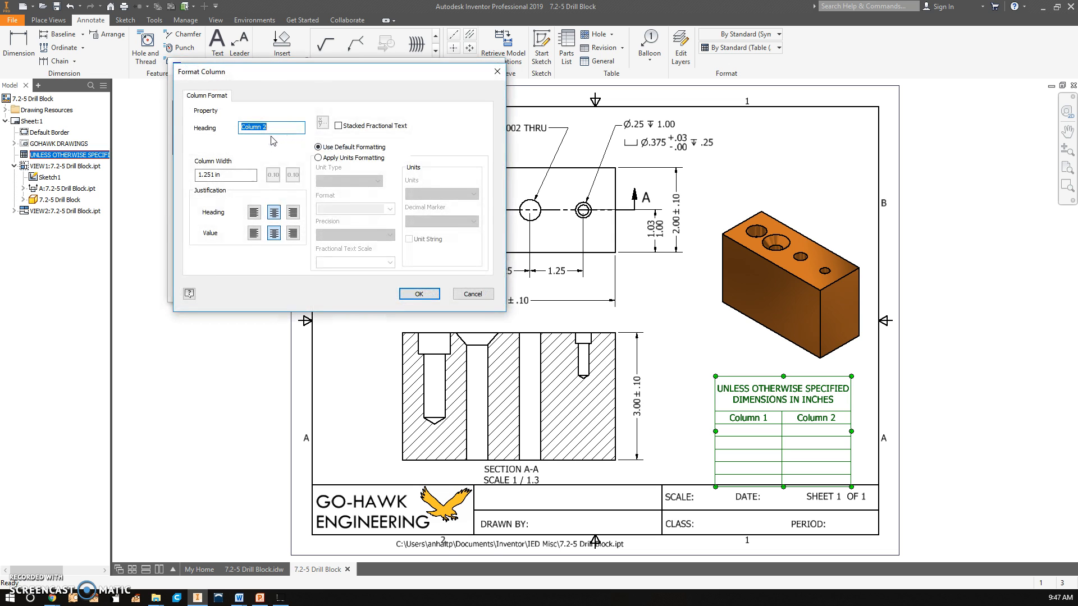
left_click(426, 294)
Step: Enter ANGLES with tolerance +/- 0.5, then DECIMALS on the next row
left_click(204, 116)
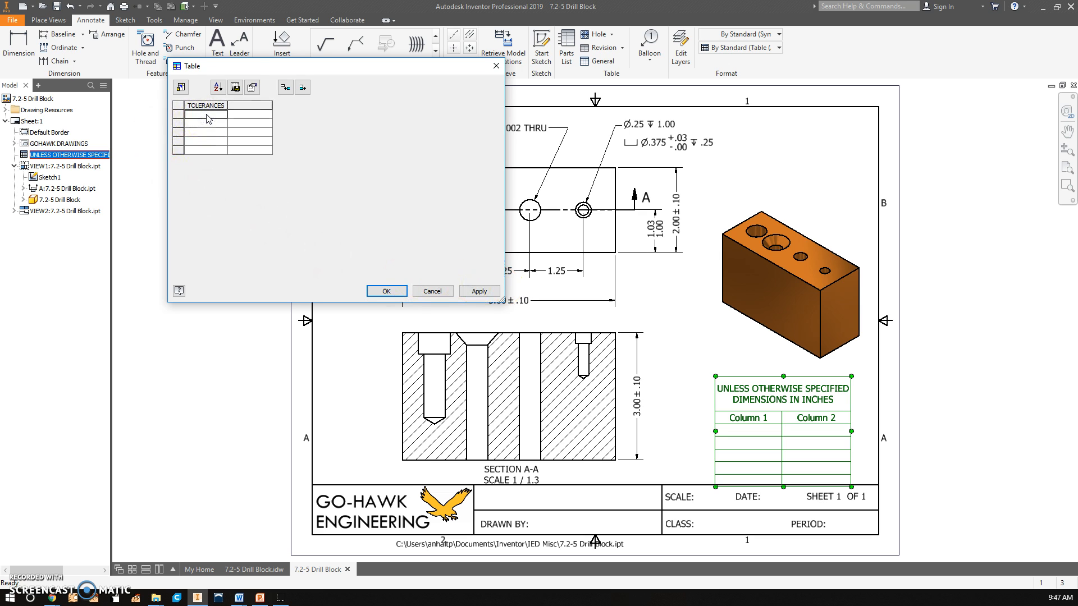
type("ANGLES:")
left_click(255, 115)
type("0.5")
left_click(208, 126)
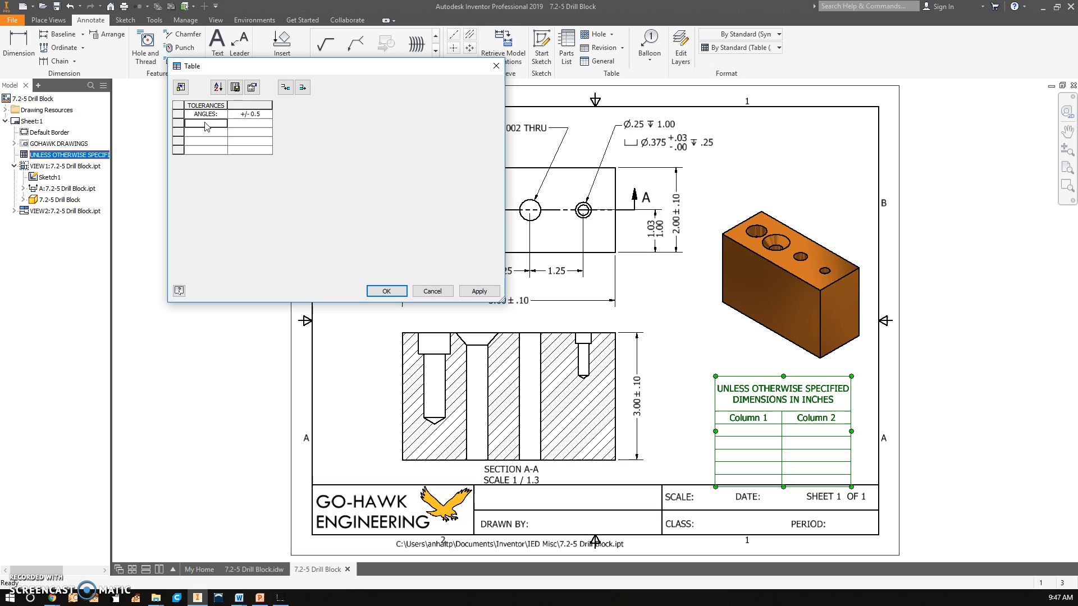
left_click(206, 125)
type("DECI")
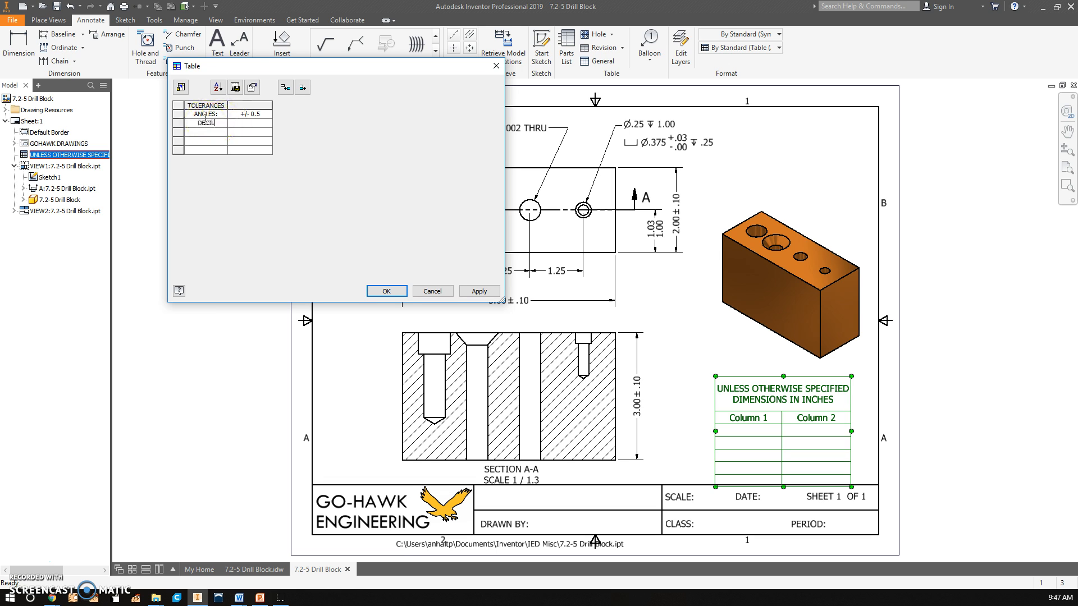
type("MALS:")
left_click(213, 135)
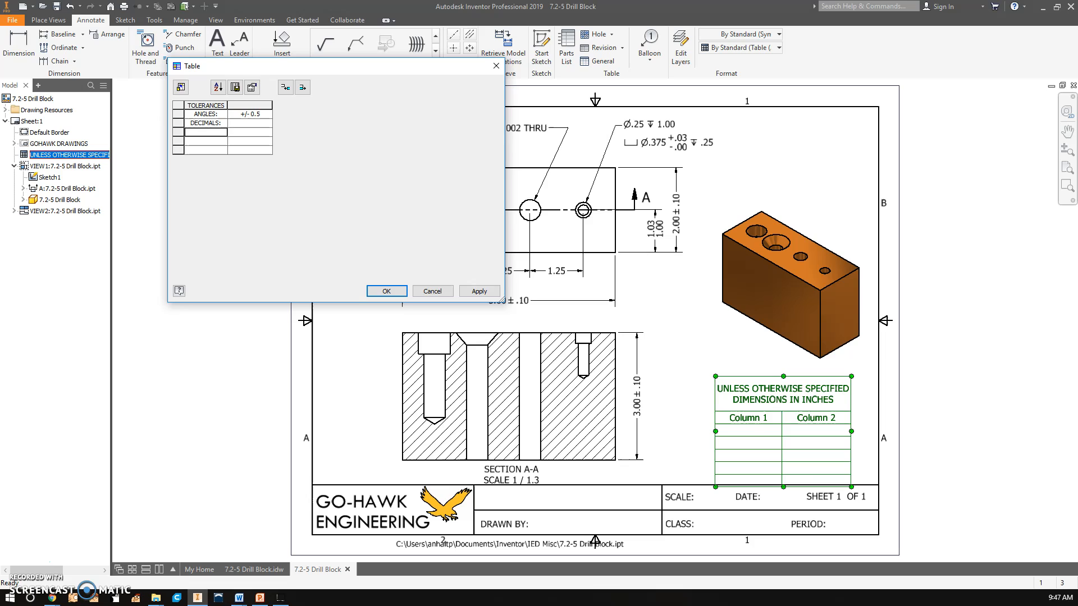
Step: Enter decimal rows X.X +/- 0.020, X.XX +/- 0.010, X.XXX +/- 0.005 and confirm the table
left_click(207, 133)
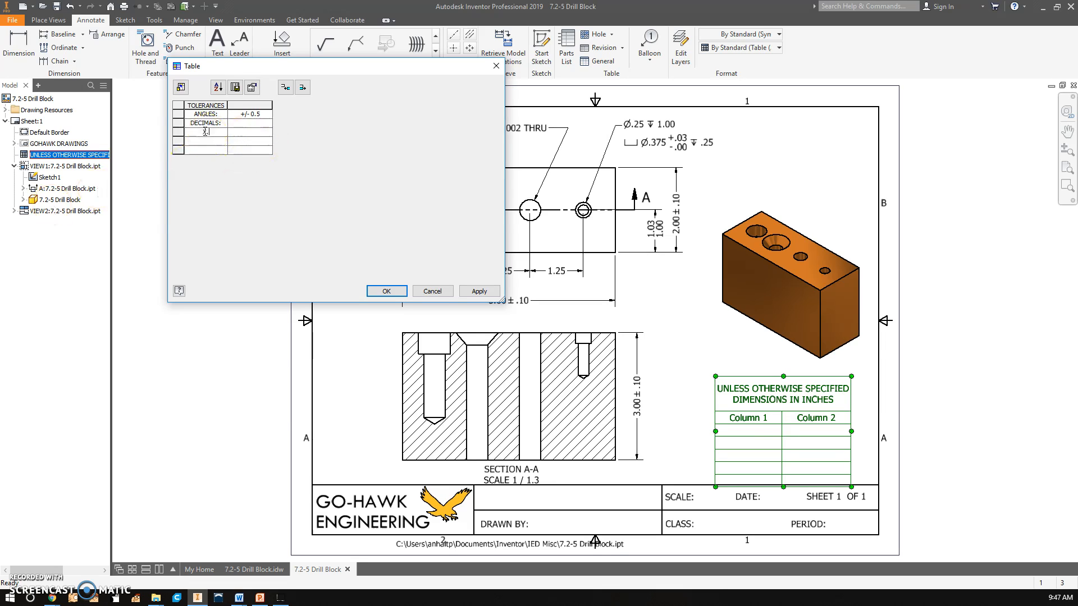
left_click(256, 132)
type("+/-")
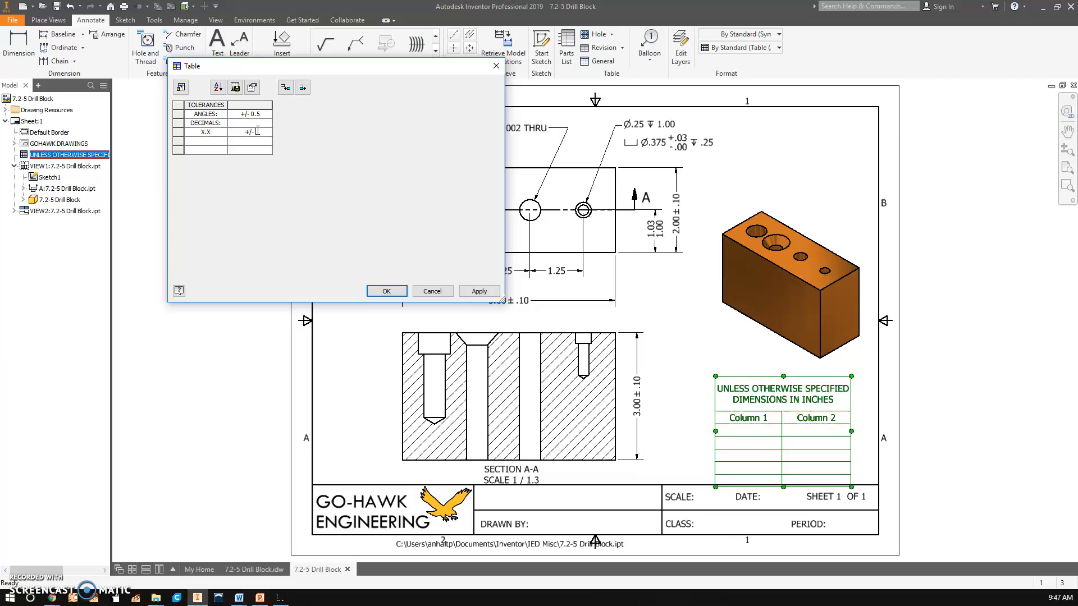
type("0.20")
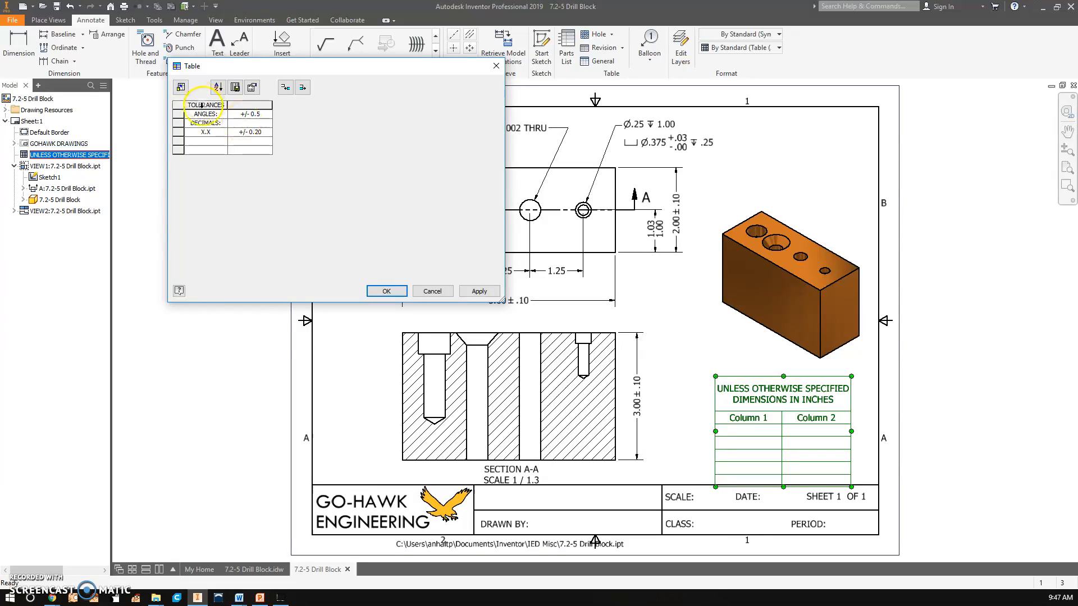
left_click(218, 144)
type("X.XX")
left_click(256, 143)
type("0.10")
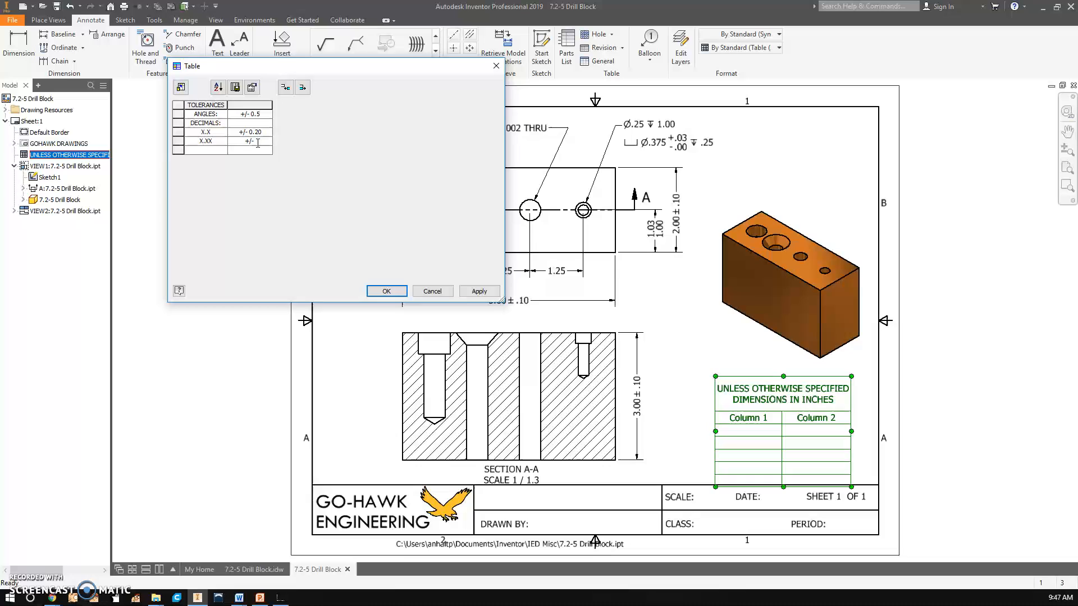
left_click(203, 152)
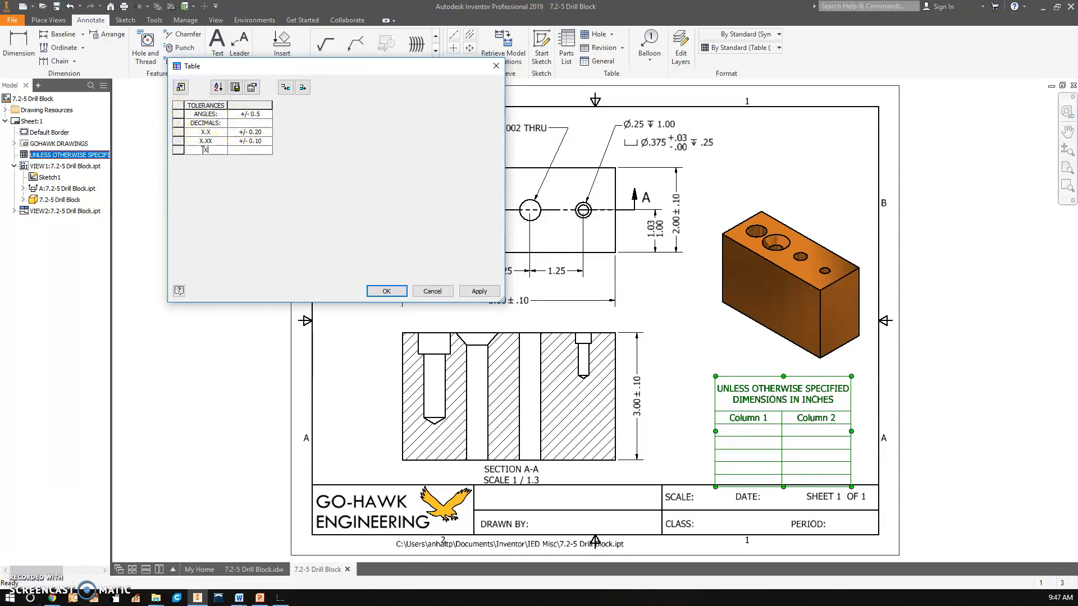
type("XXX")
left_click(240, 160)
type("+/- 0.00")
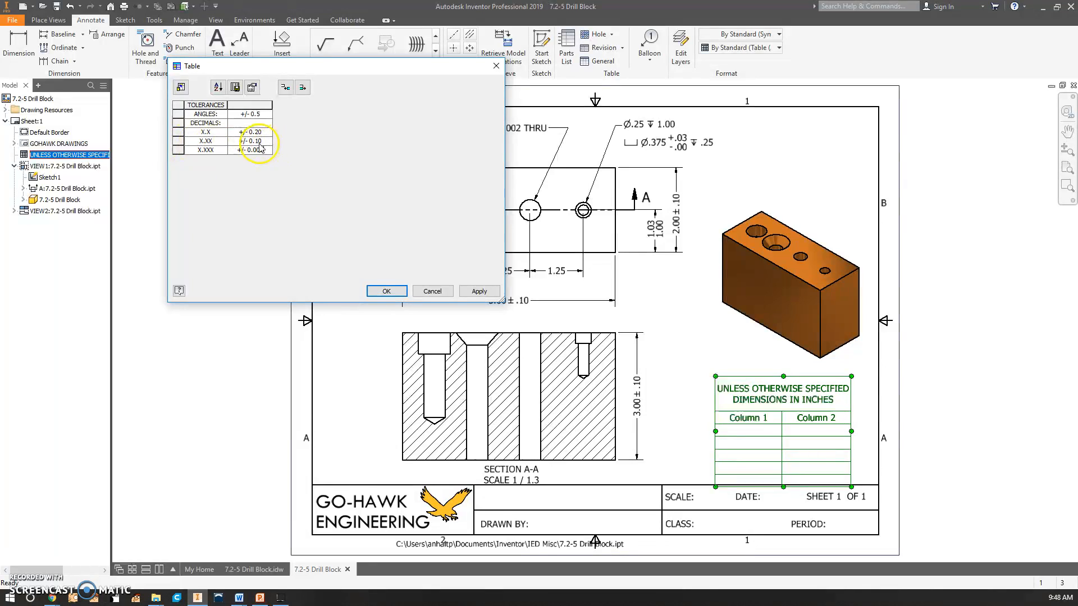
double_click(255, 141)
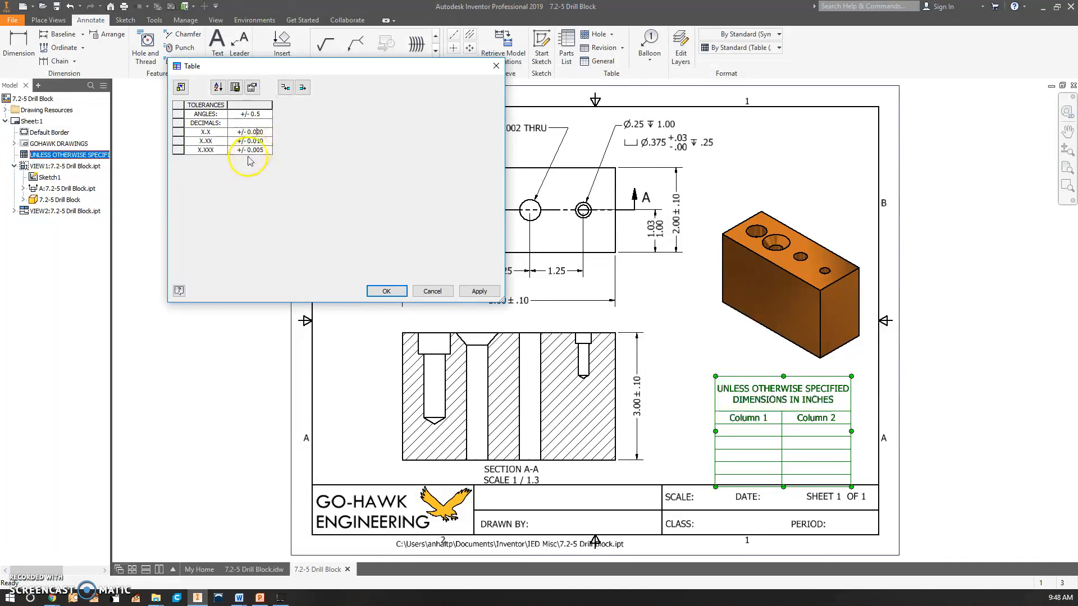
left_click(390, 290)
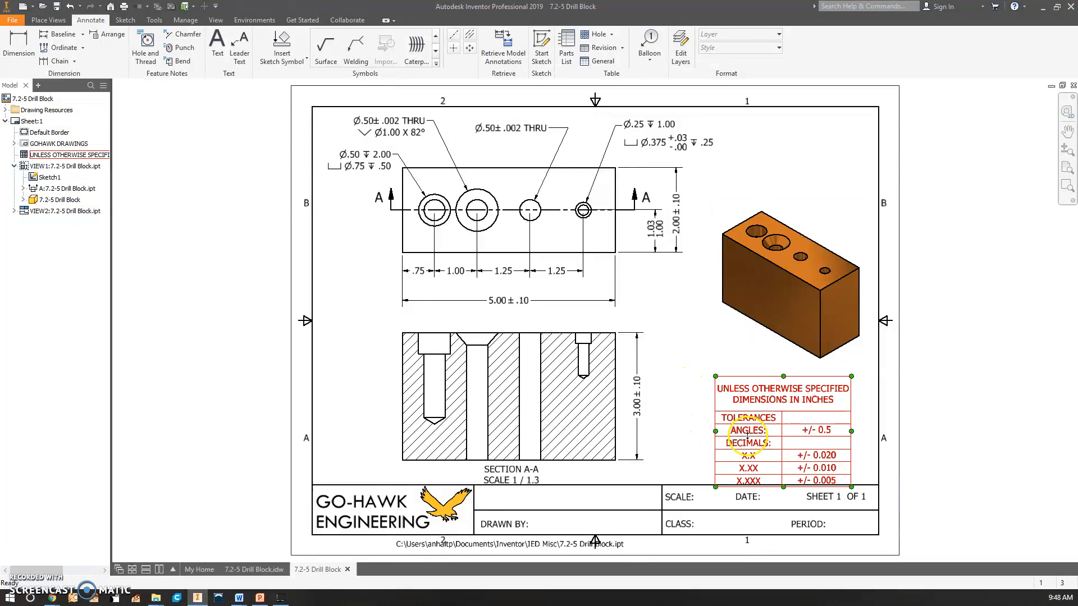
Step: Change the first column heading to TOLERANCES: and apply the table edits
double_click(768, 419)
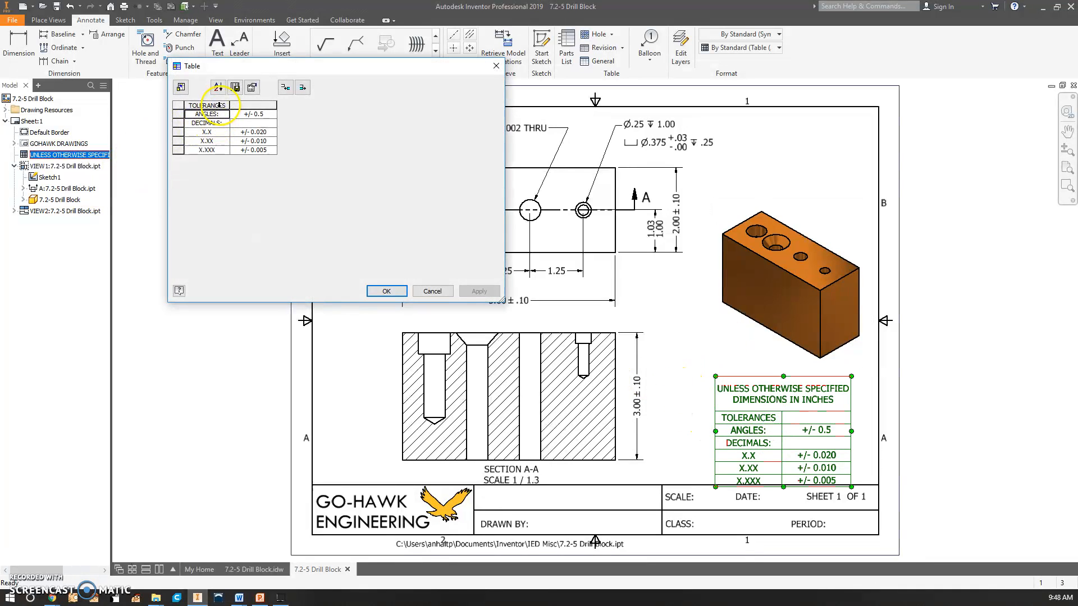
left_click(222, 107)
right_click(222, 107)
left_click(261, 112)
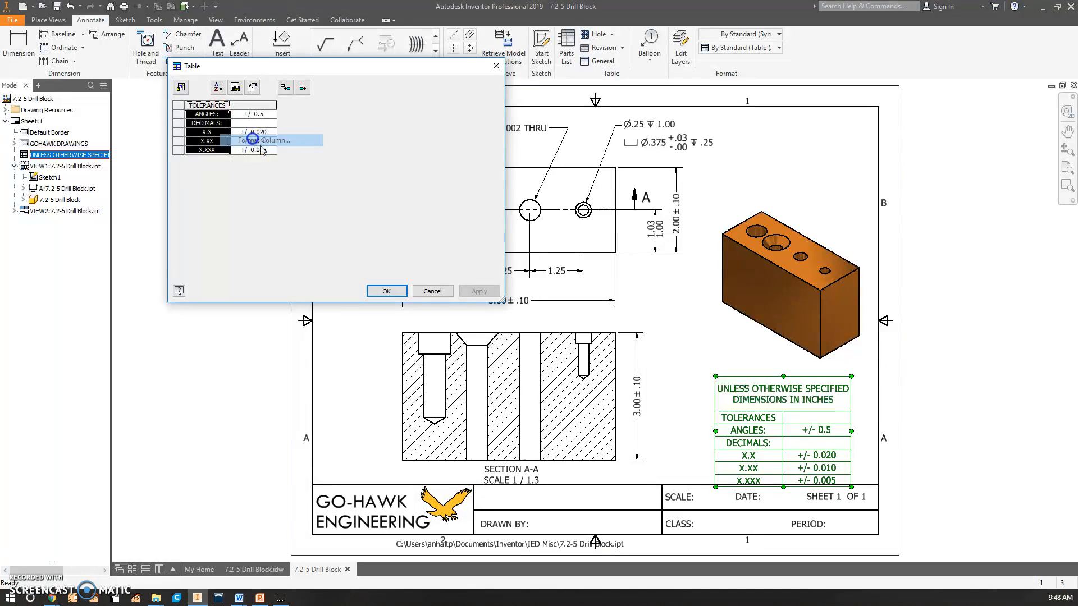
type("TOLERANCES:")
left_click(290, 128)
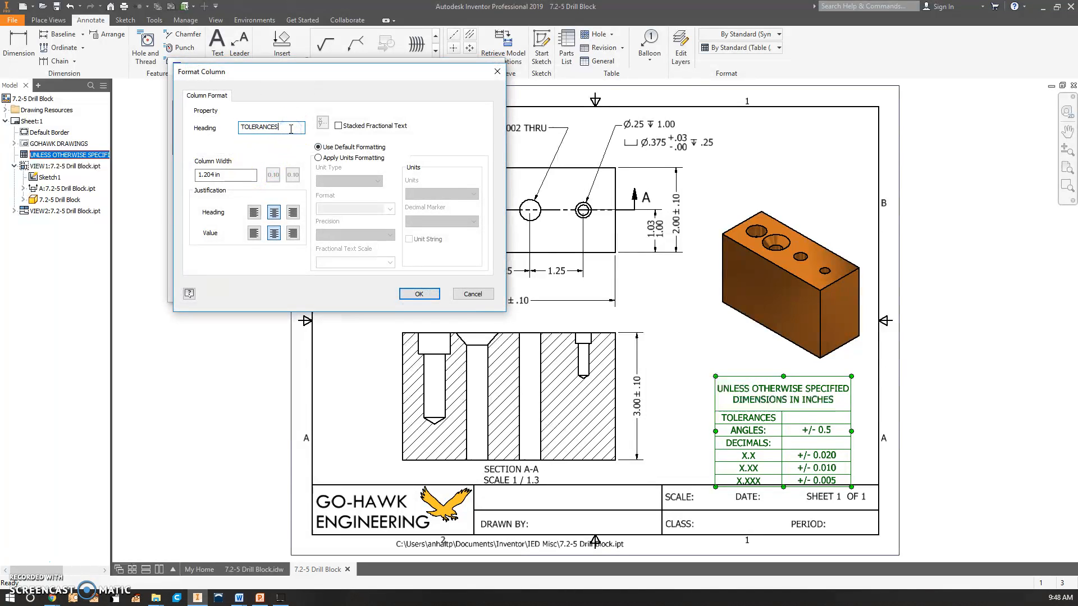
left_click(418, 294)
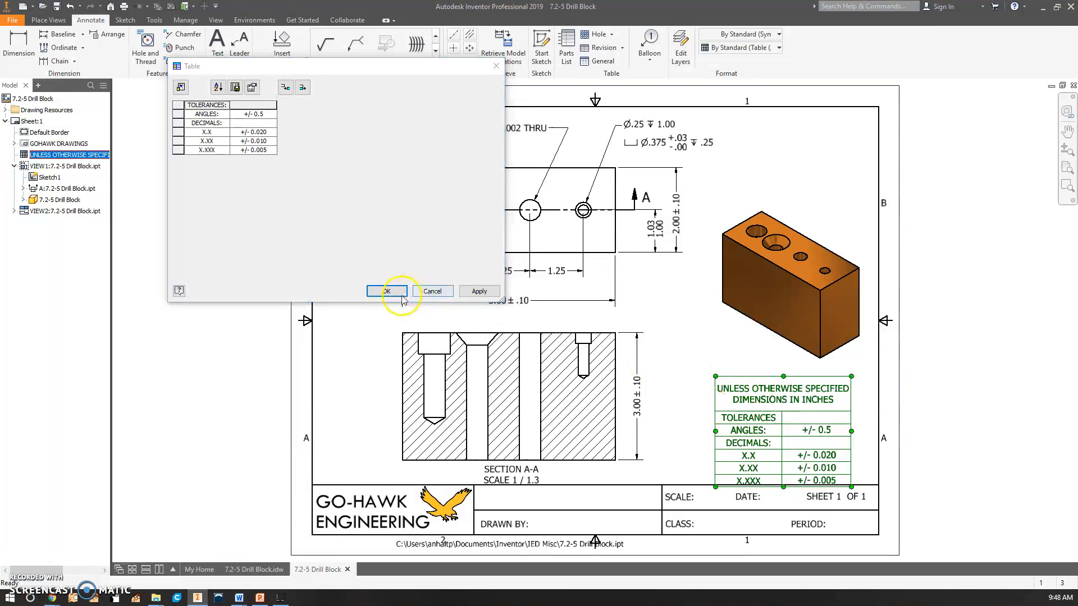
left_click(386, 292)
Step: Drag the tolerance table right, flush into the sheet's lower right corner
left_click(716, 379)
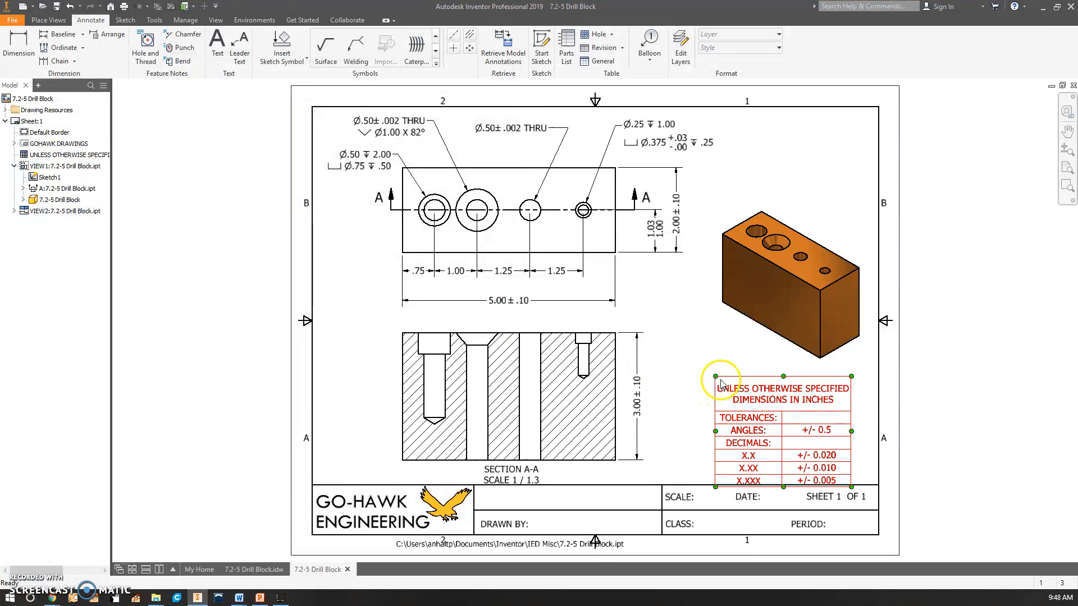
left_click_drag(716, 379, 766, 385)
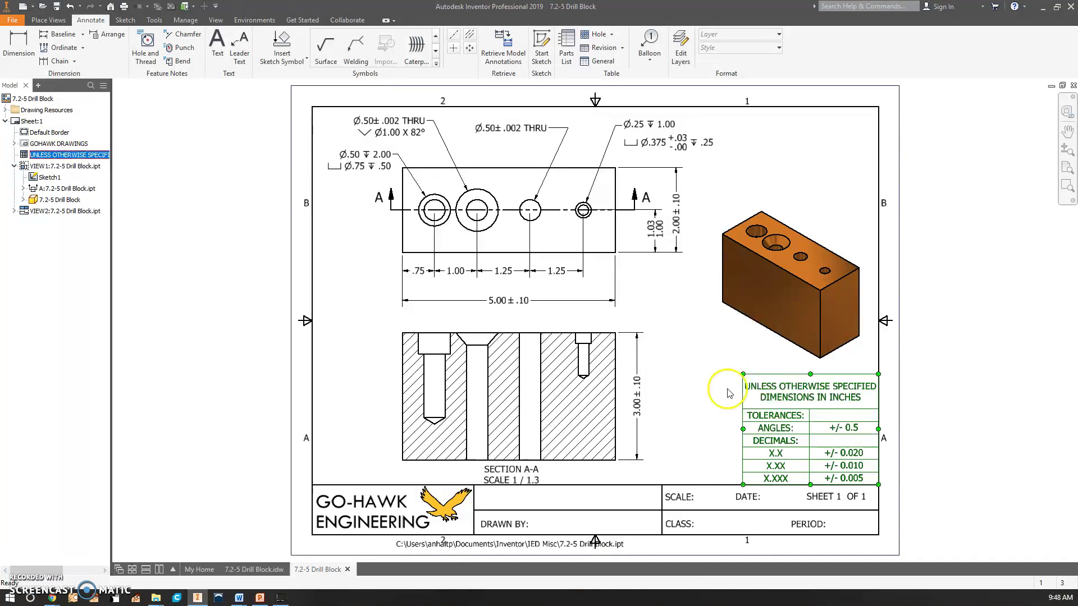
Step: Set the table style's line colour to white so the note shows no grid, and save
right_click(779, 388)
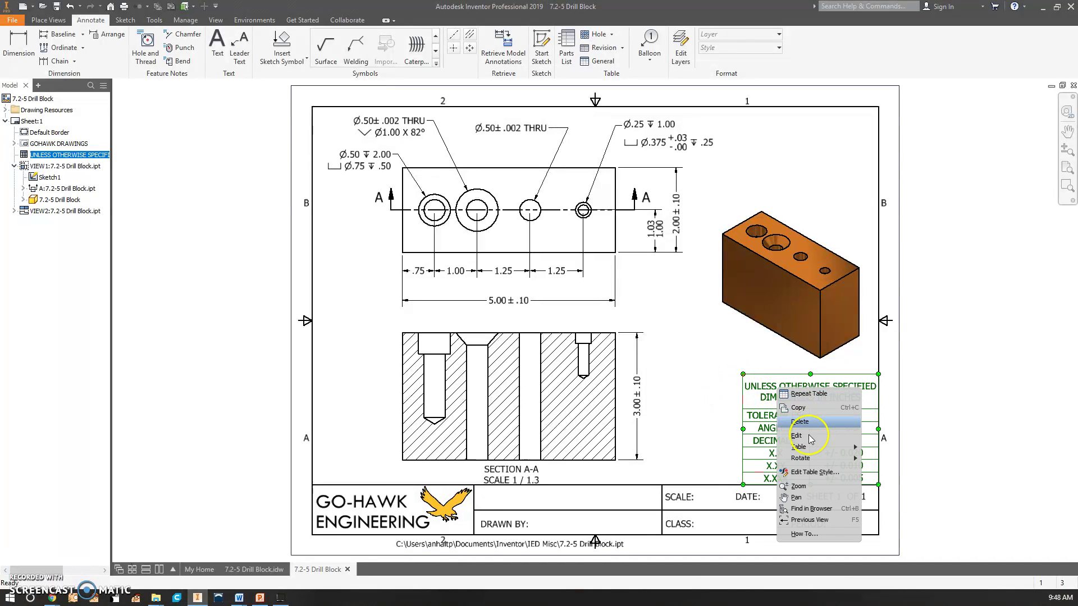
left_click(821, 474)
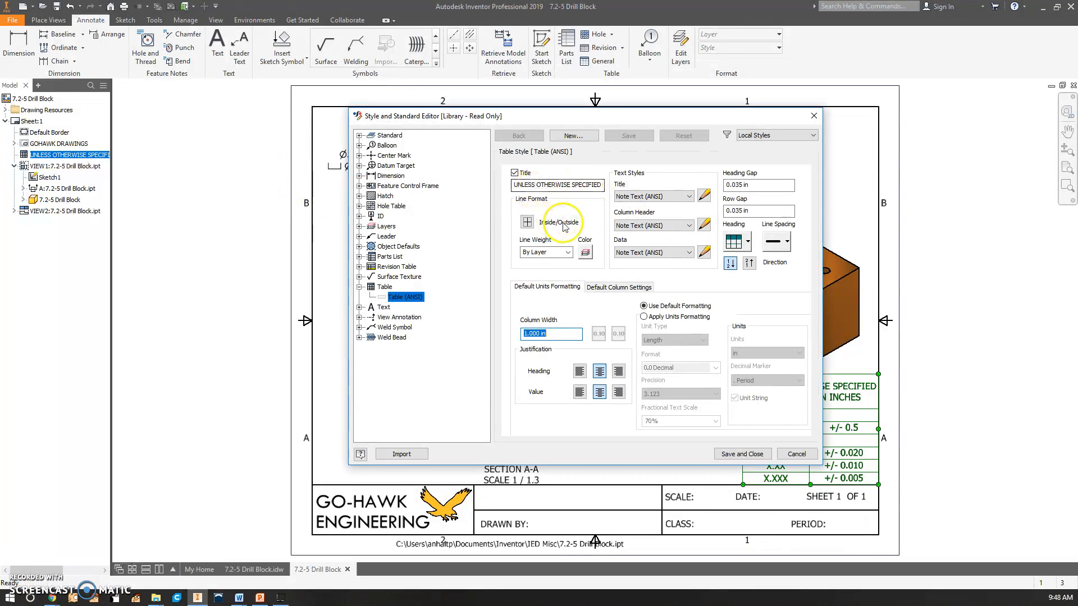
left_click(585, 251)
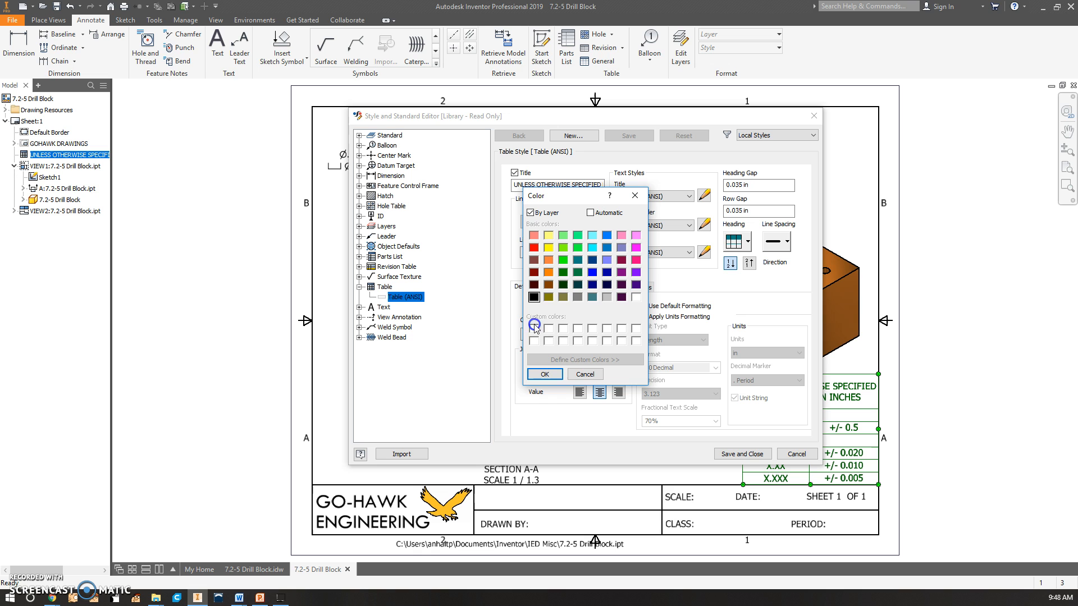
left_click(545, 374)
left_click(742, 454)
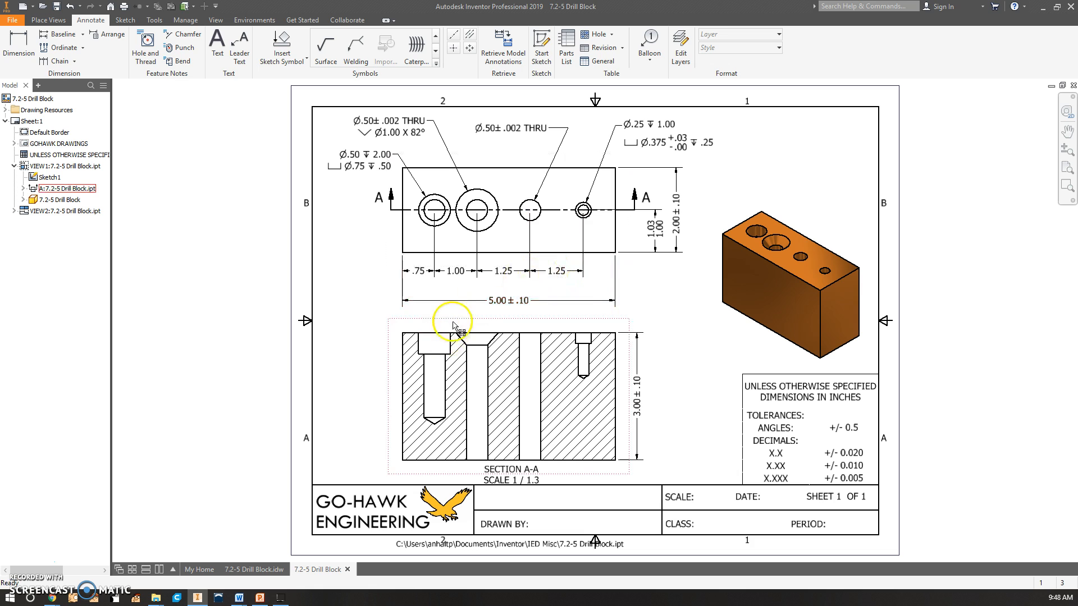
left_click(801, 419)
right_click(799, 419)
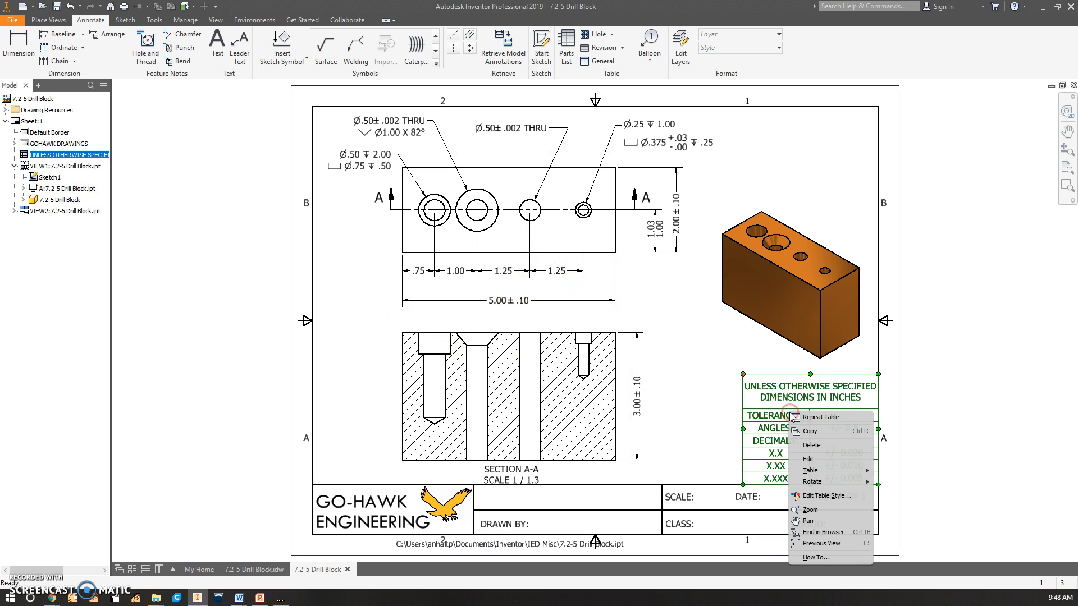
left_click(825, 497)
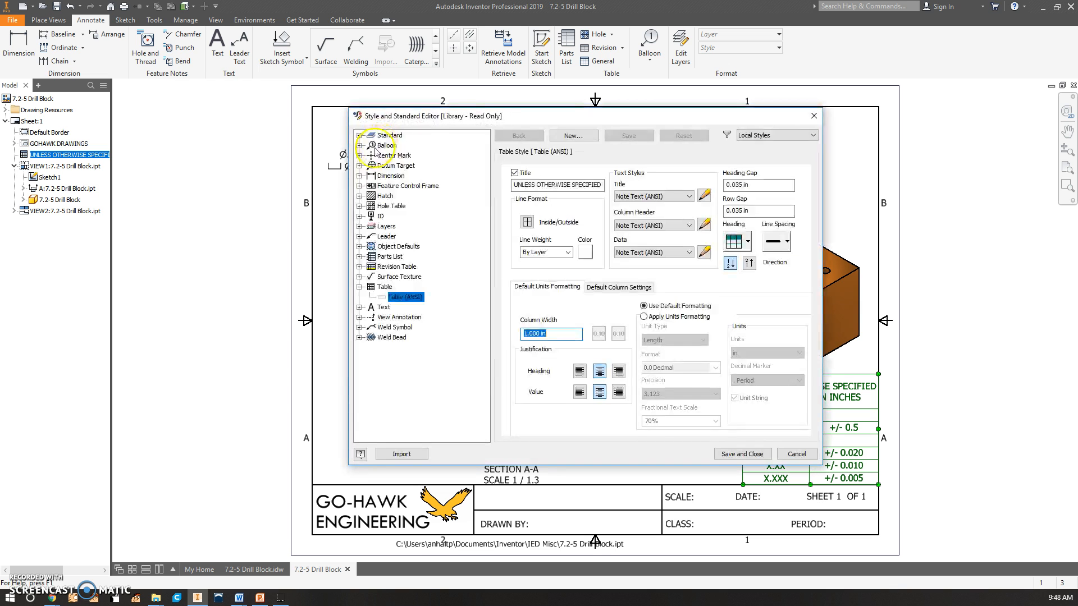
left_click(528, 223)
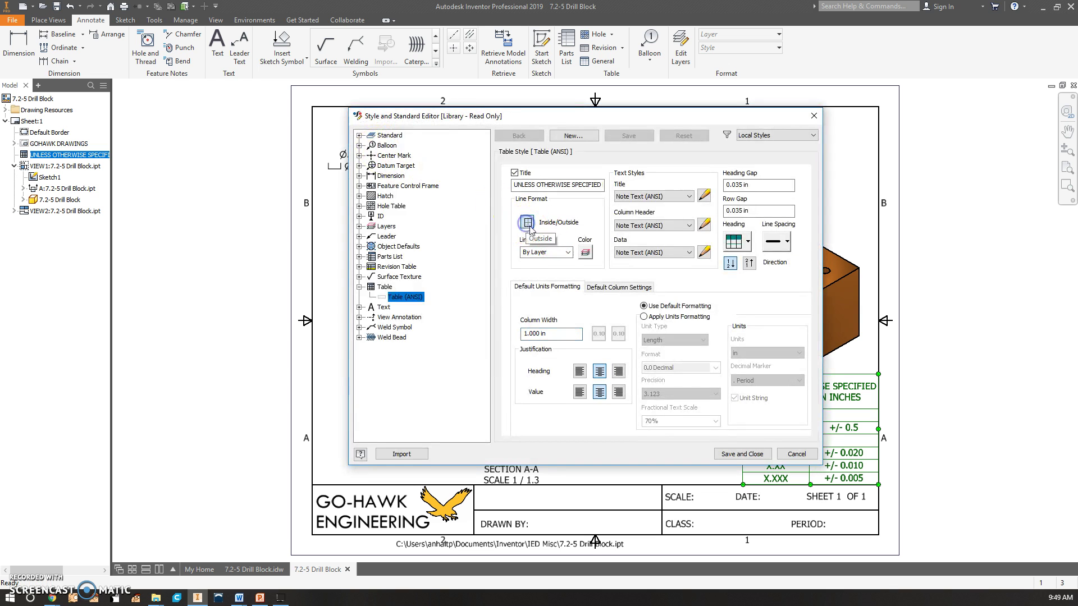
left_click(568, 253)
left_click(586, 254)
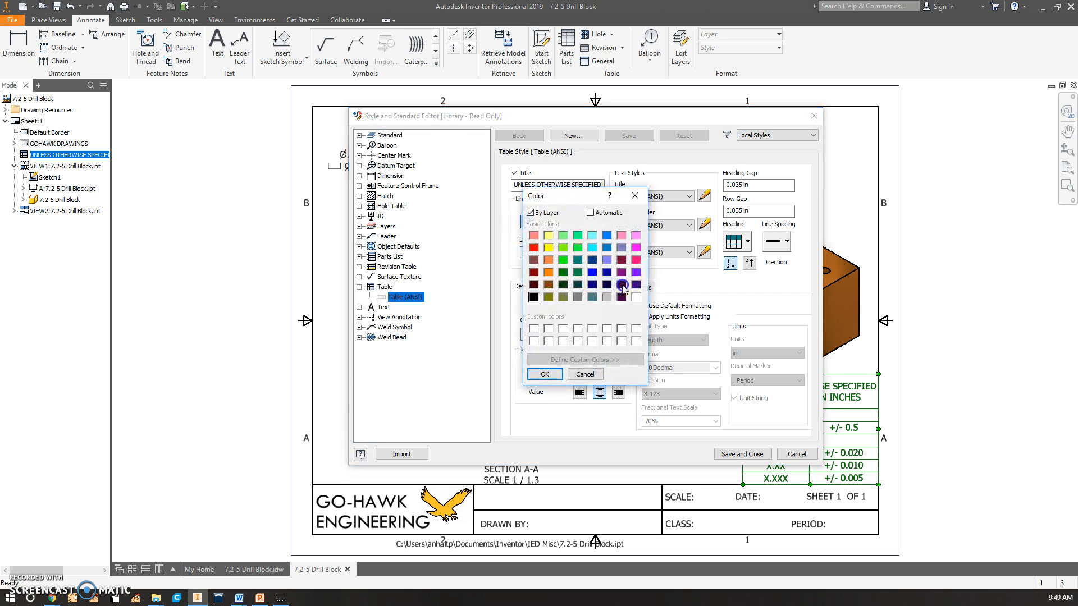
left_click(636, 297)
left_click(545, 376)
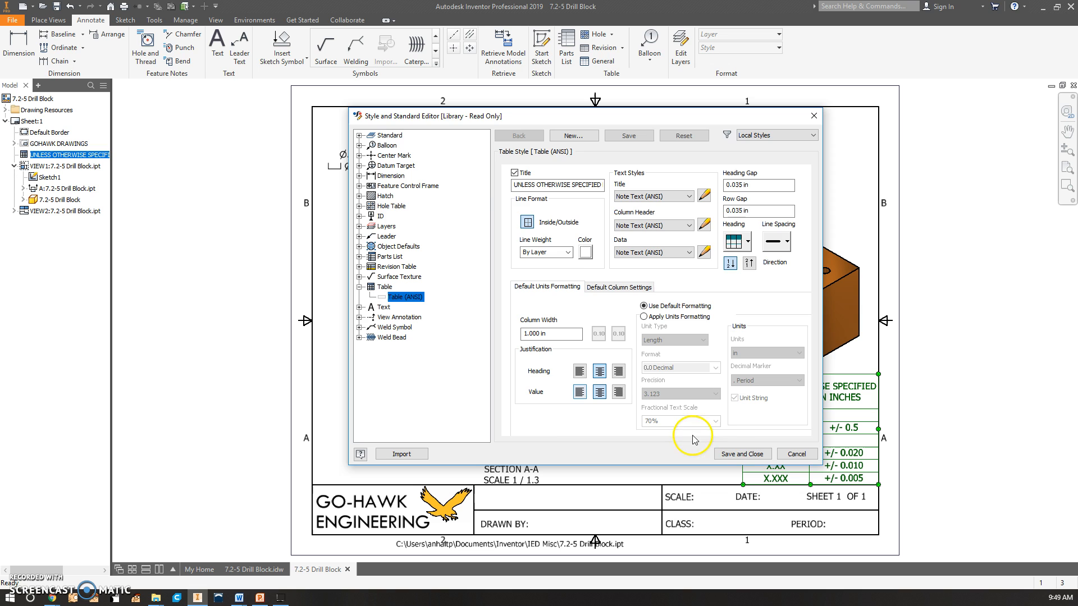
left_click(743, 454)
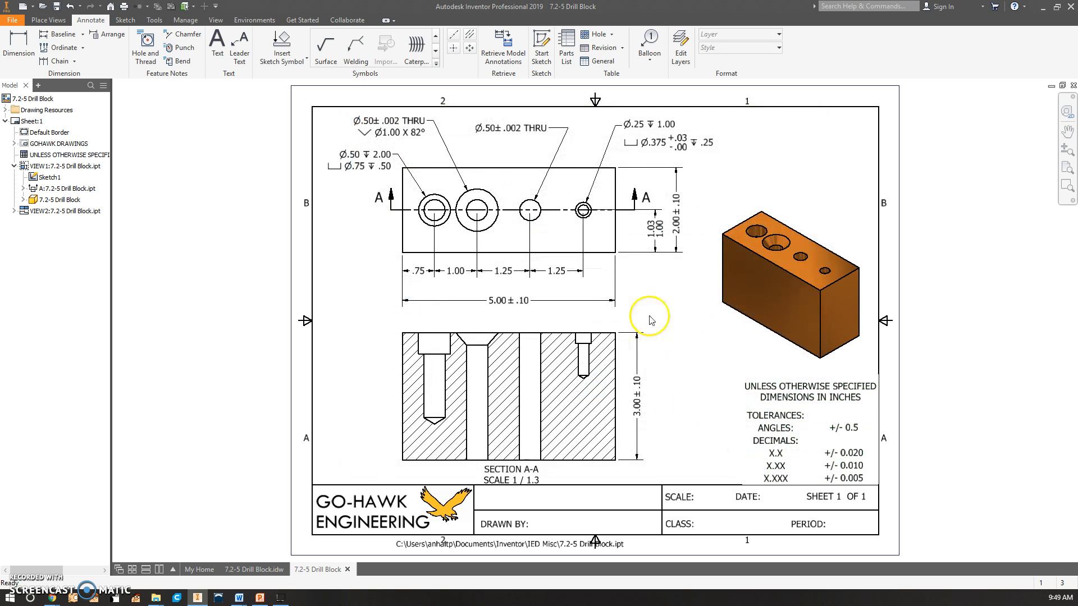
Step: Nudge the borderless tolerance note slightly up and left above the title block, then deselect
left_click(763, 386)
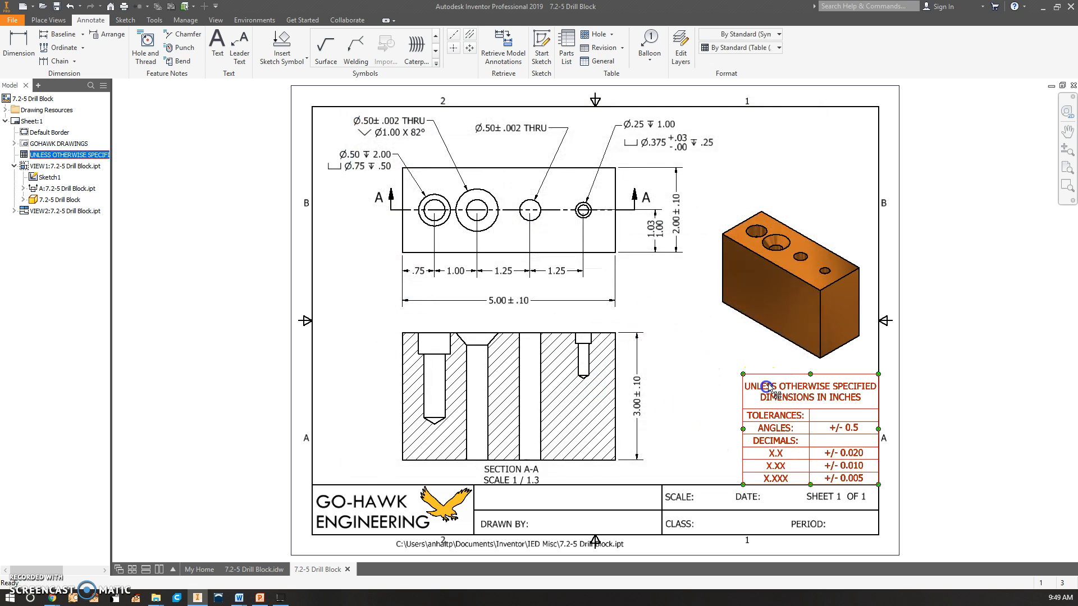
left_click(707, 355)
left_click(769, 393)
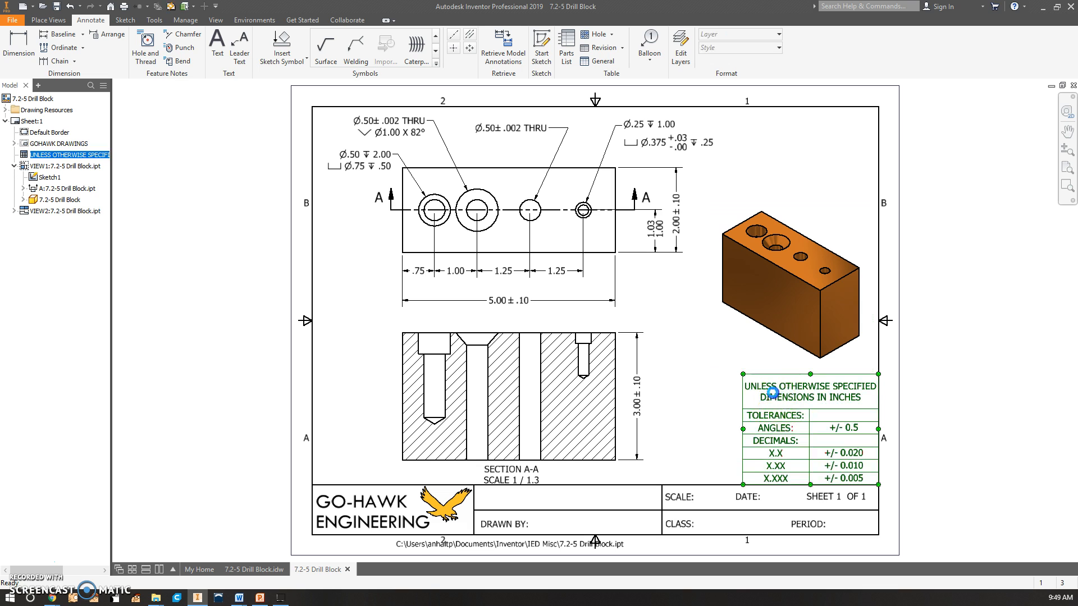
left_click_drag(771, 393, 760, 388)
left_click(693, 398)
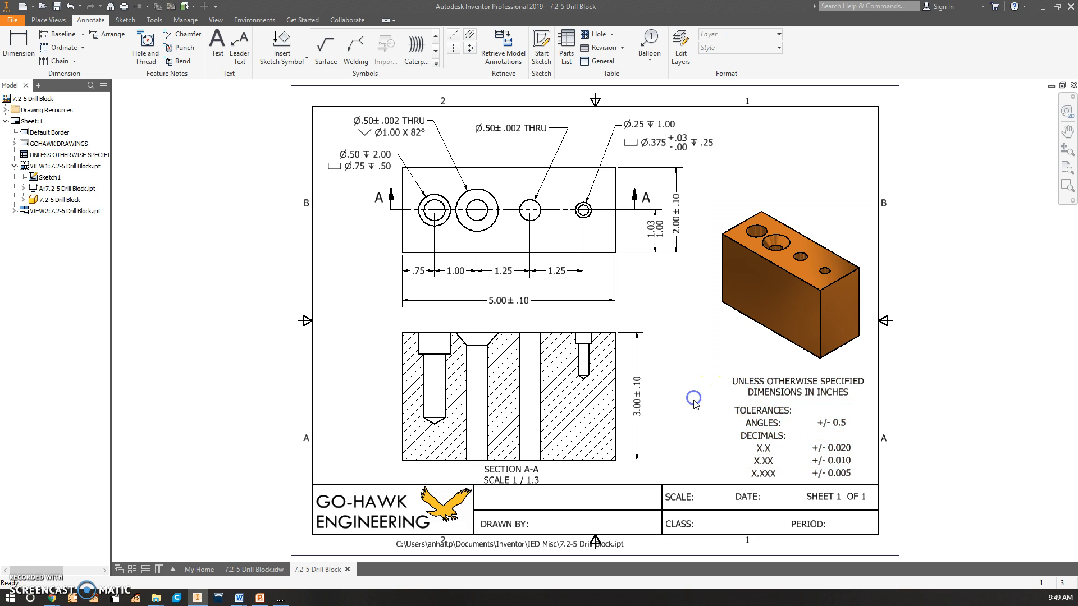